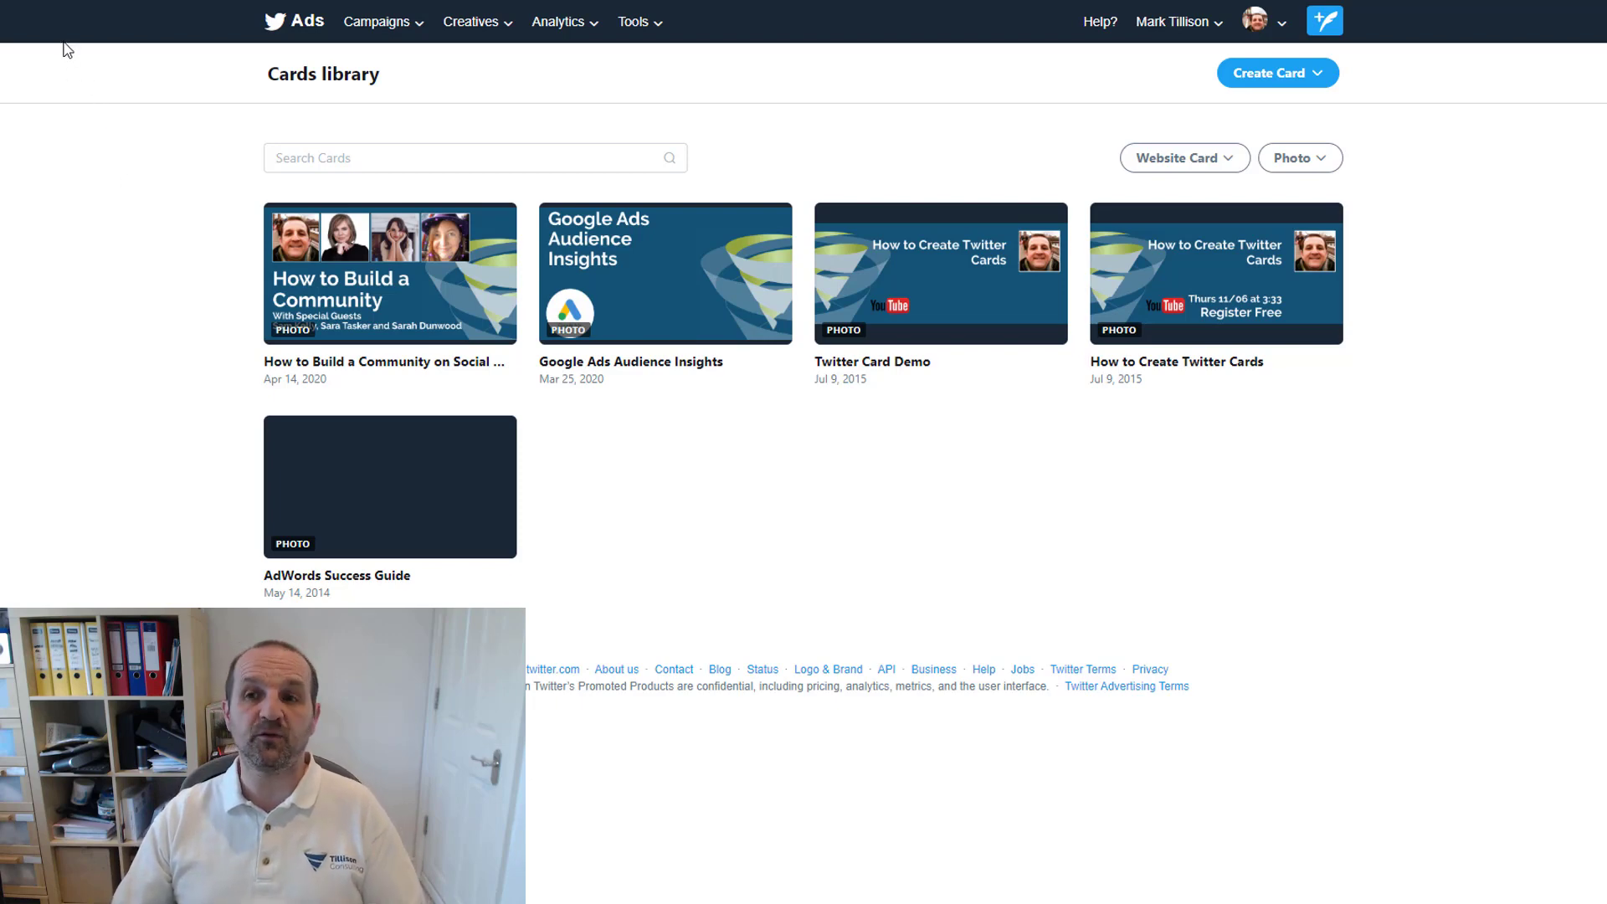
Step: Start a new Website Card from the Cards library's Create Card menu
{"action": "left_click", "coordinate": [509, 30]}
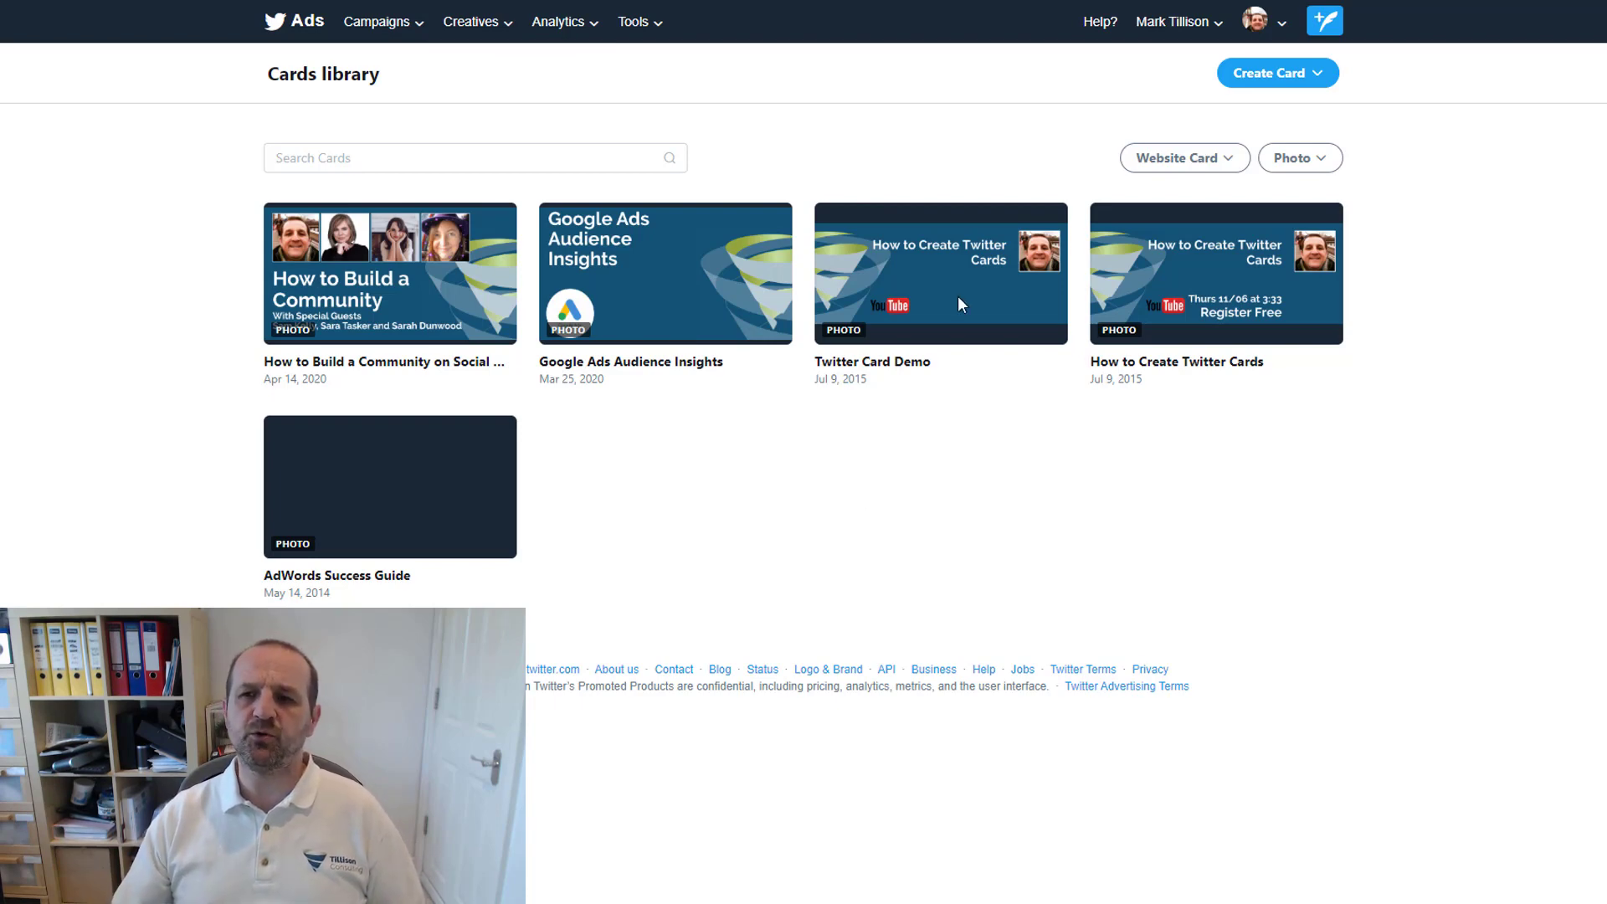
{"action": "left_click", "coordinate": [1320, 75]}
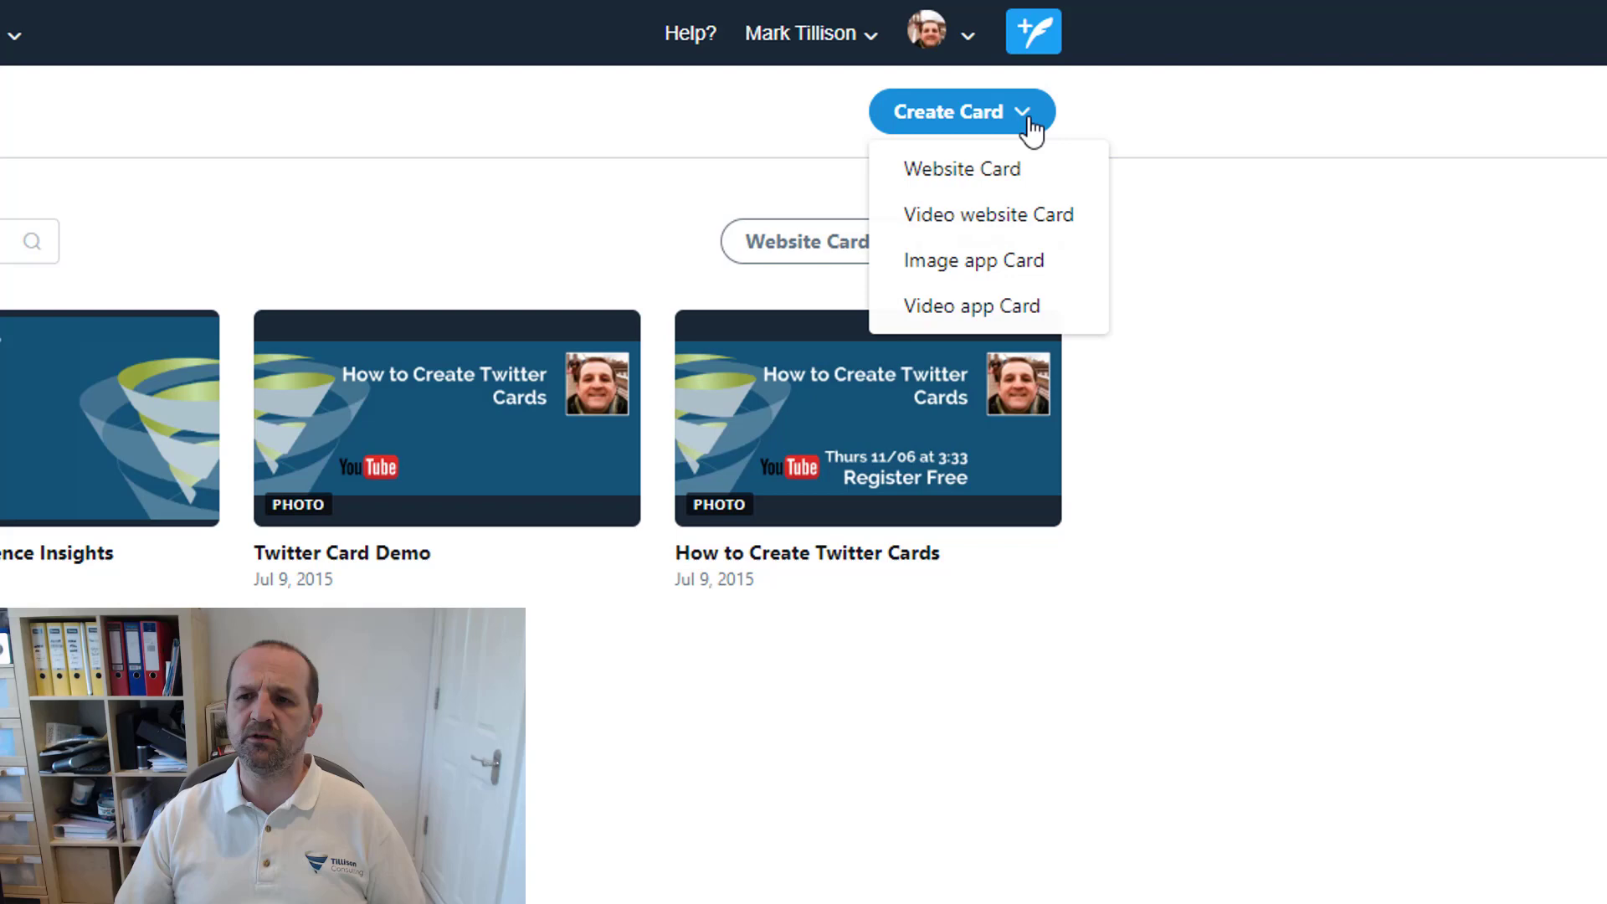
{"action": "left_click", "coordinate": [993, 174]}
{"action": "left_click", "coordinate": [914, 277]}
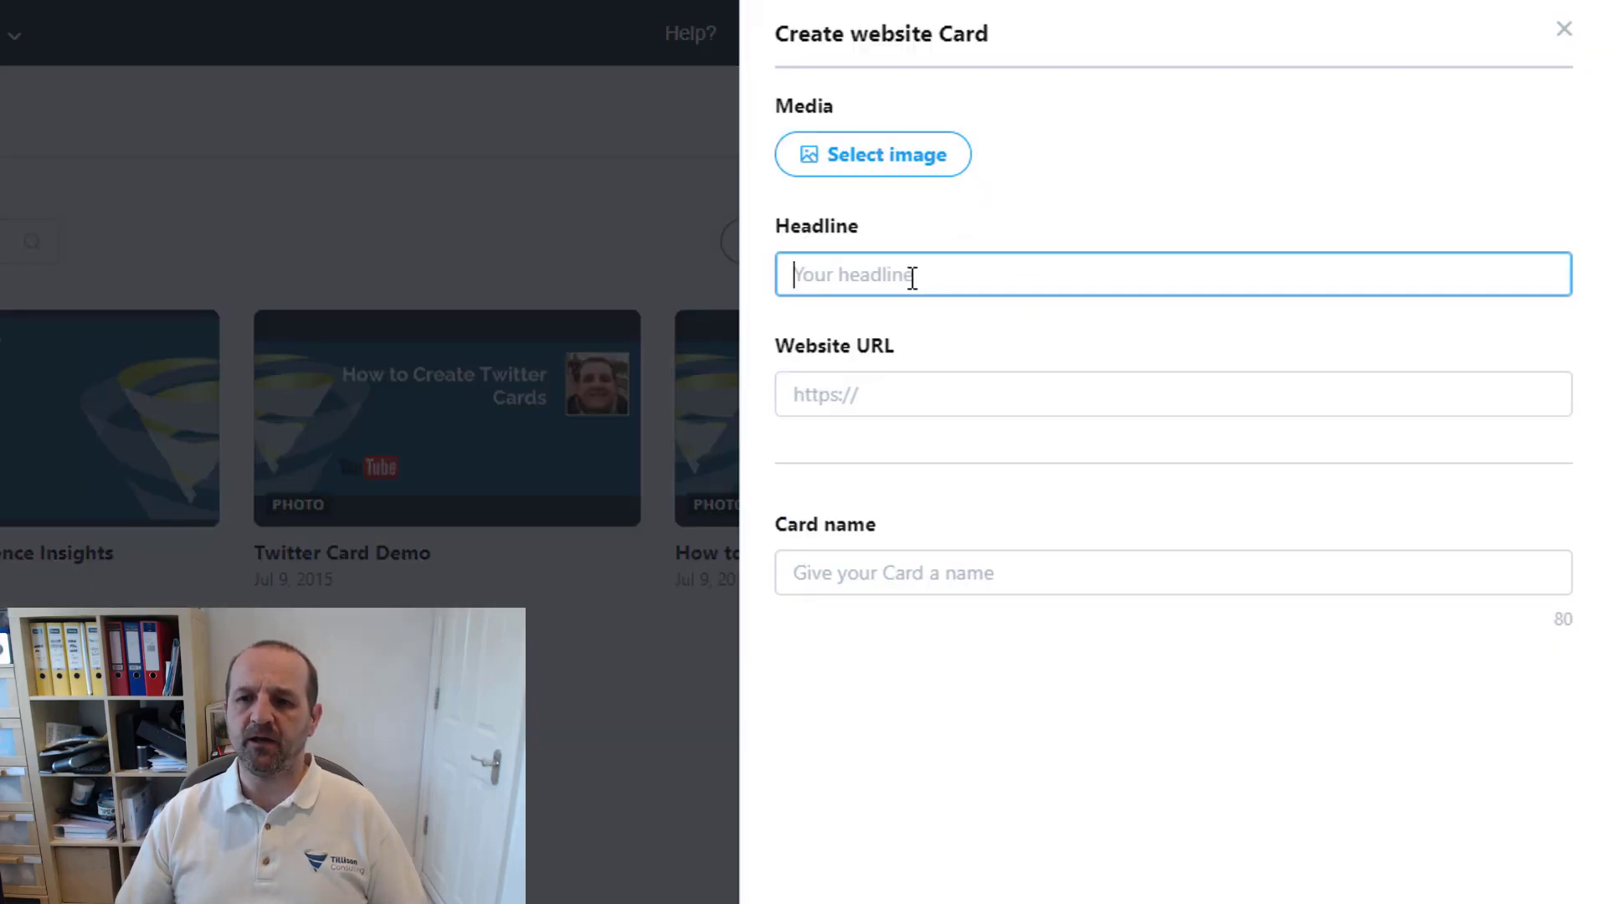
{"action": "type", "text": "Type Our headline"}
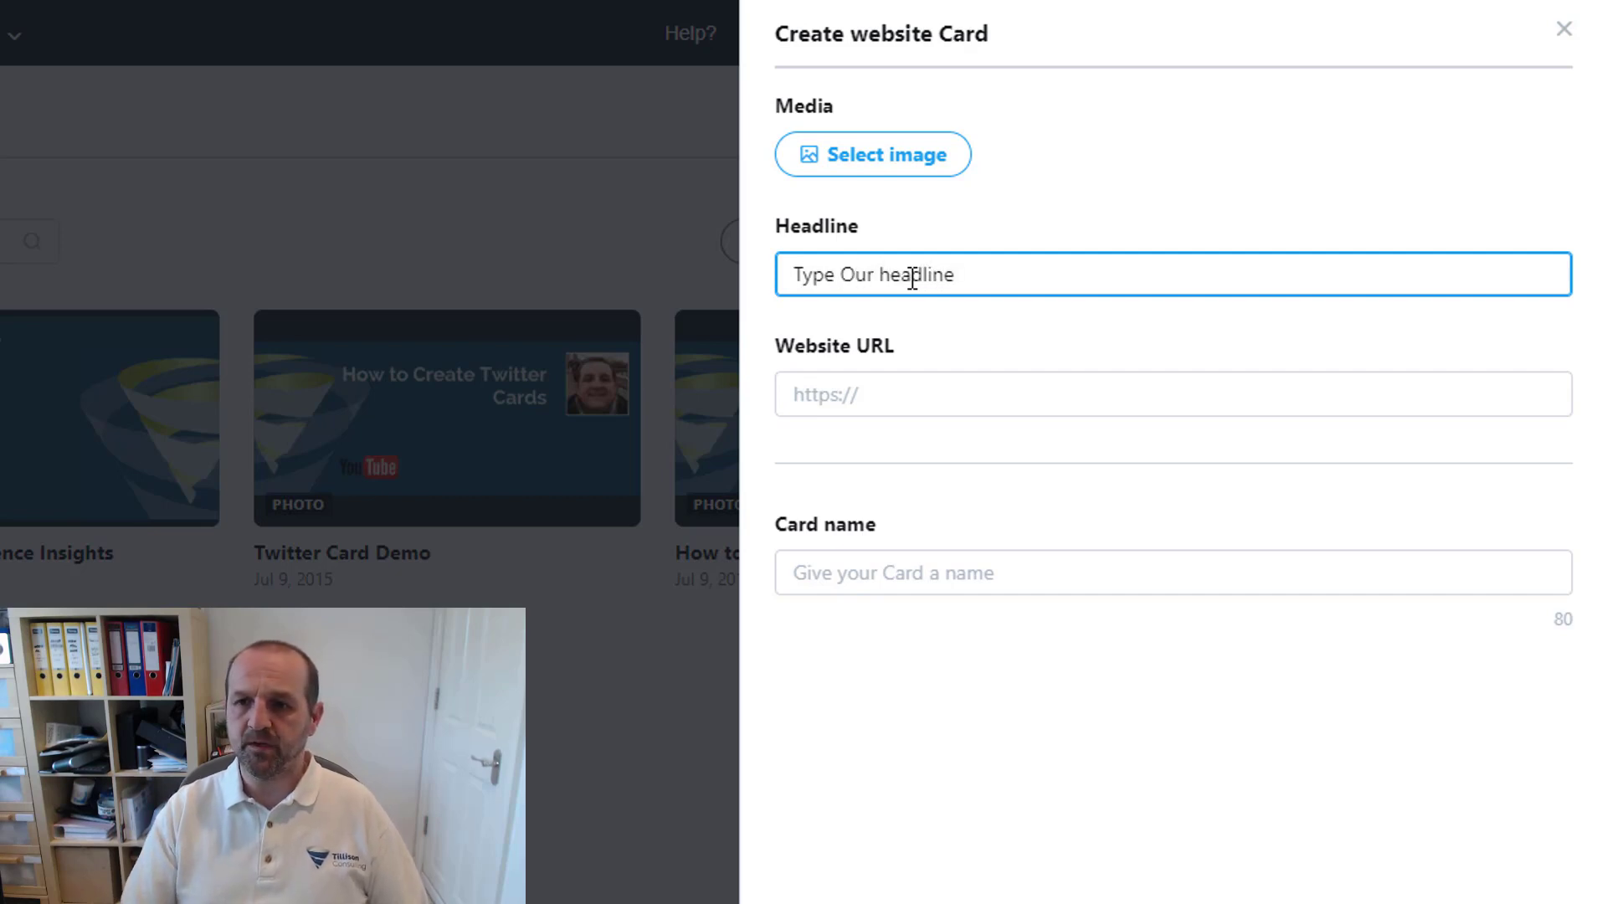
{"action": "type", "text": "H"}
{"action": "key", "text": "Tab"}
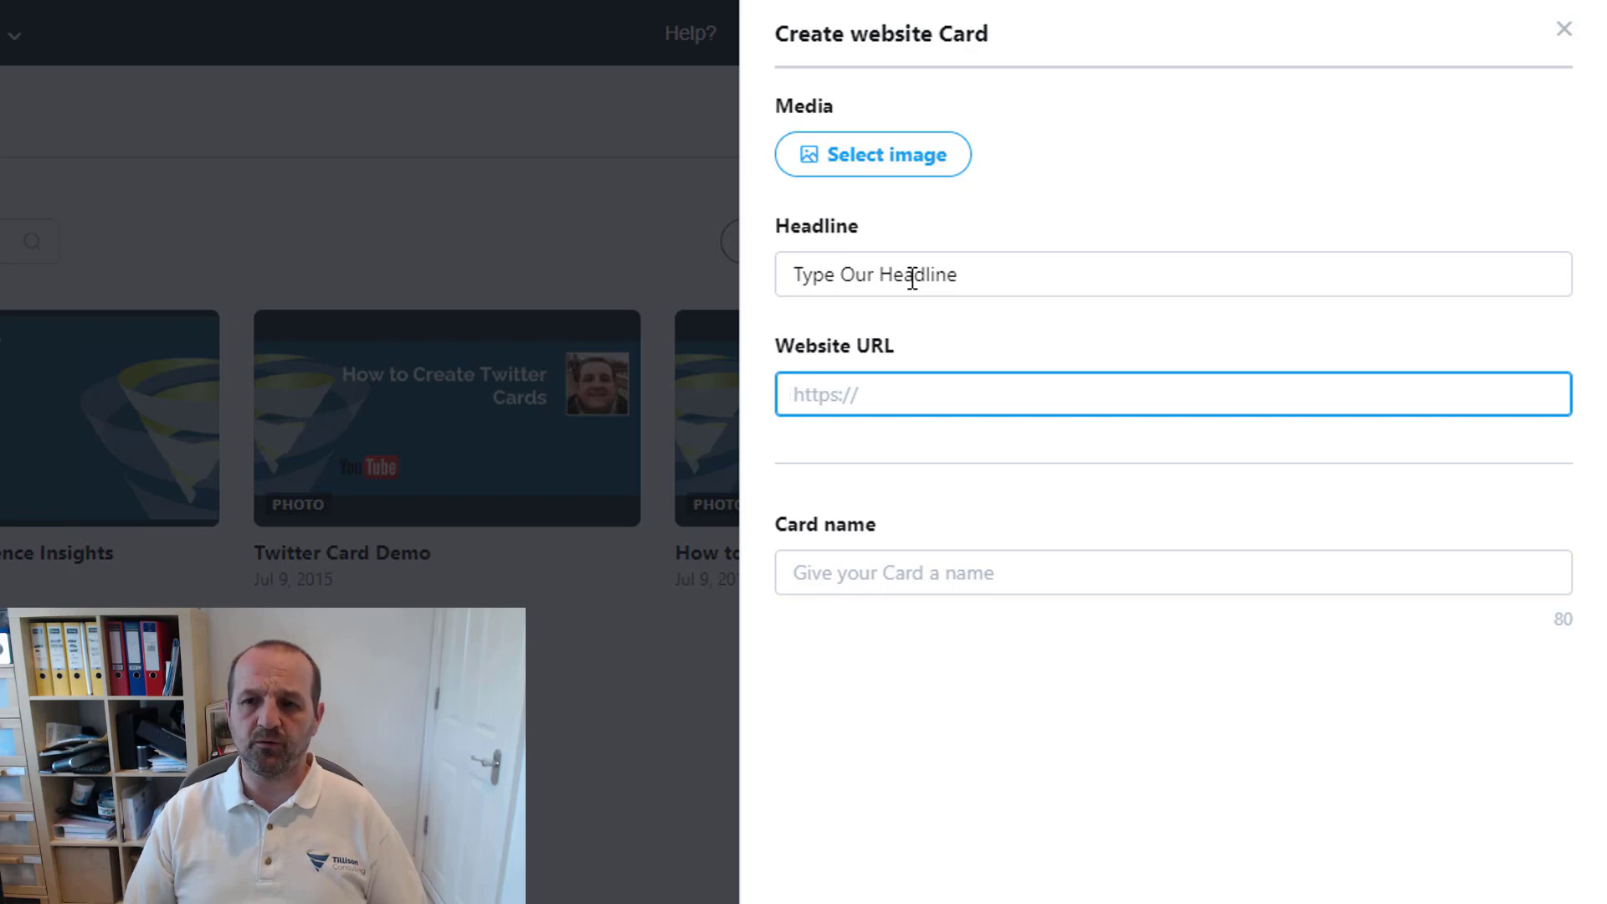
{"action": "type", "text": "https://"}
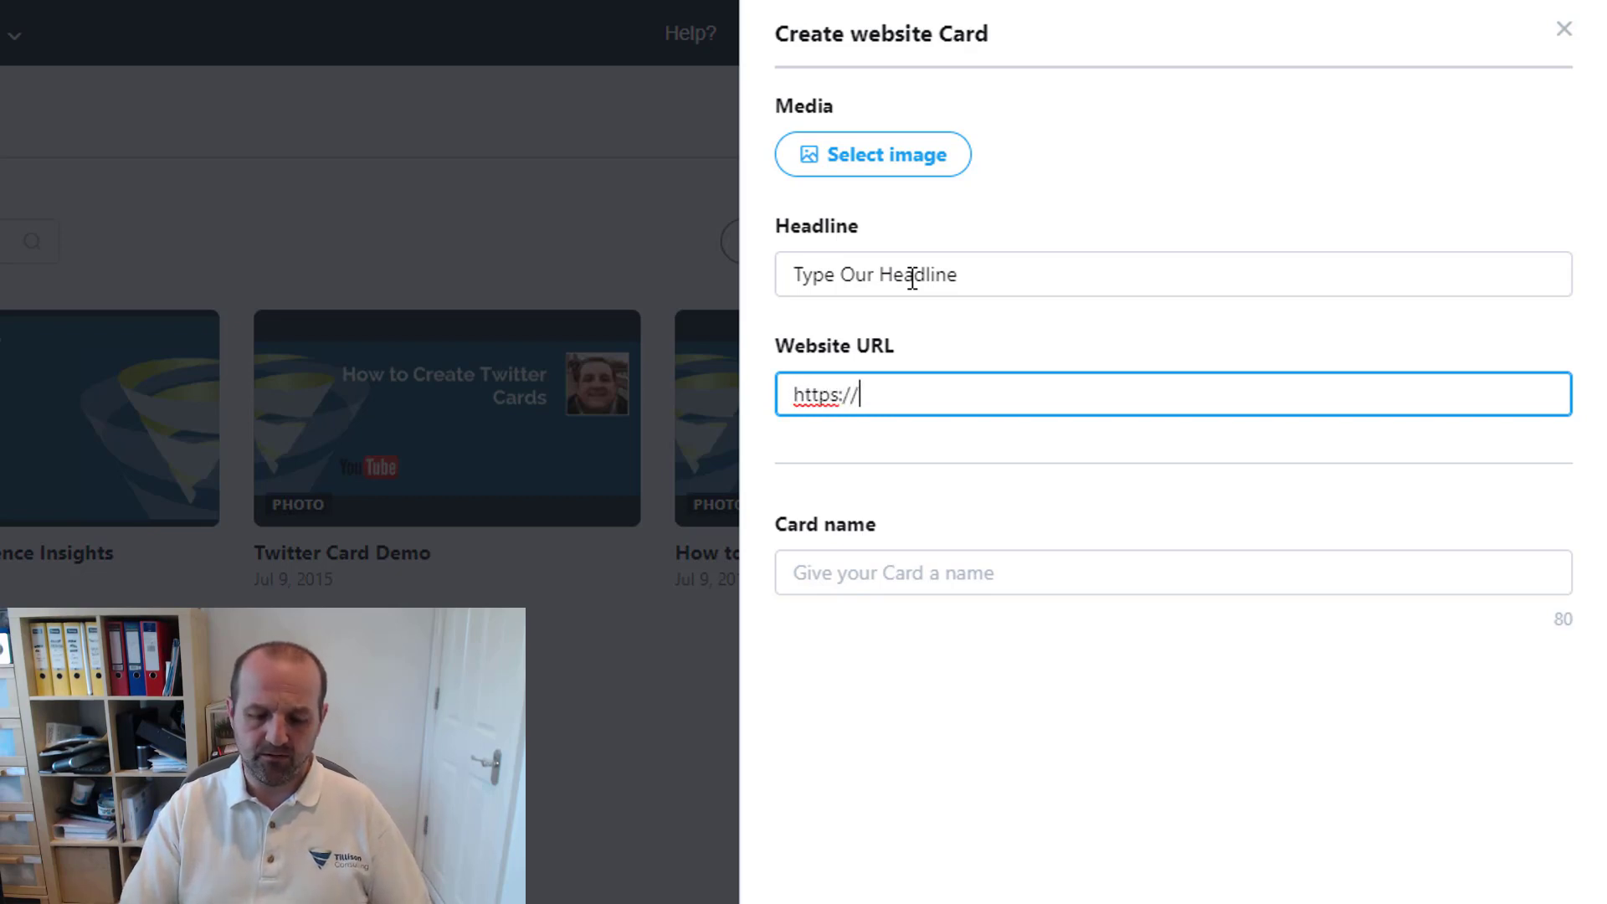
{"action": "type", "text": "tillison.co.uk"}
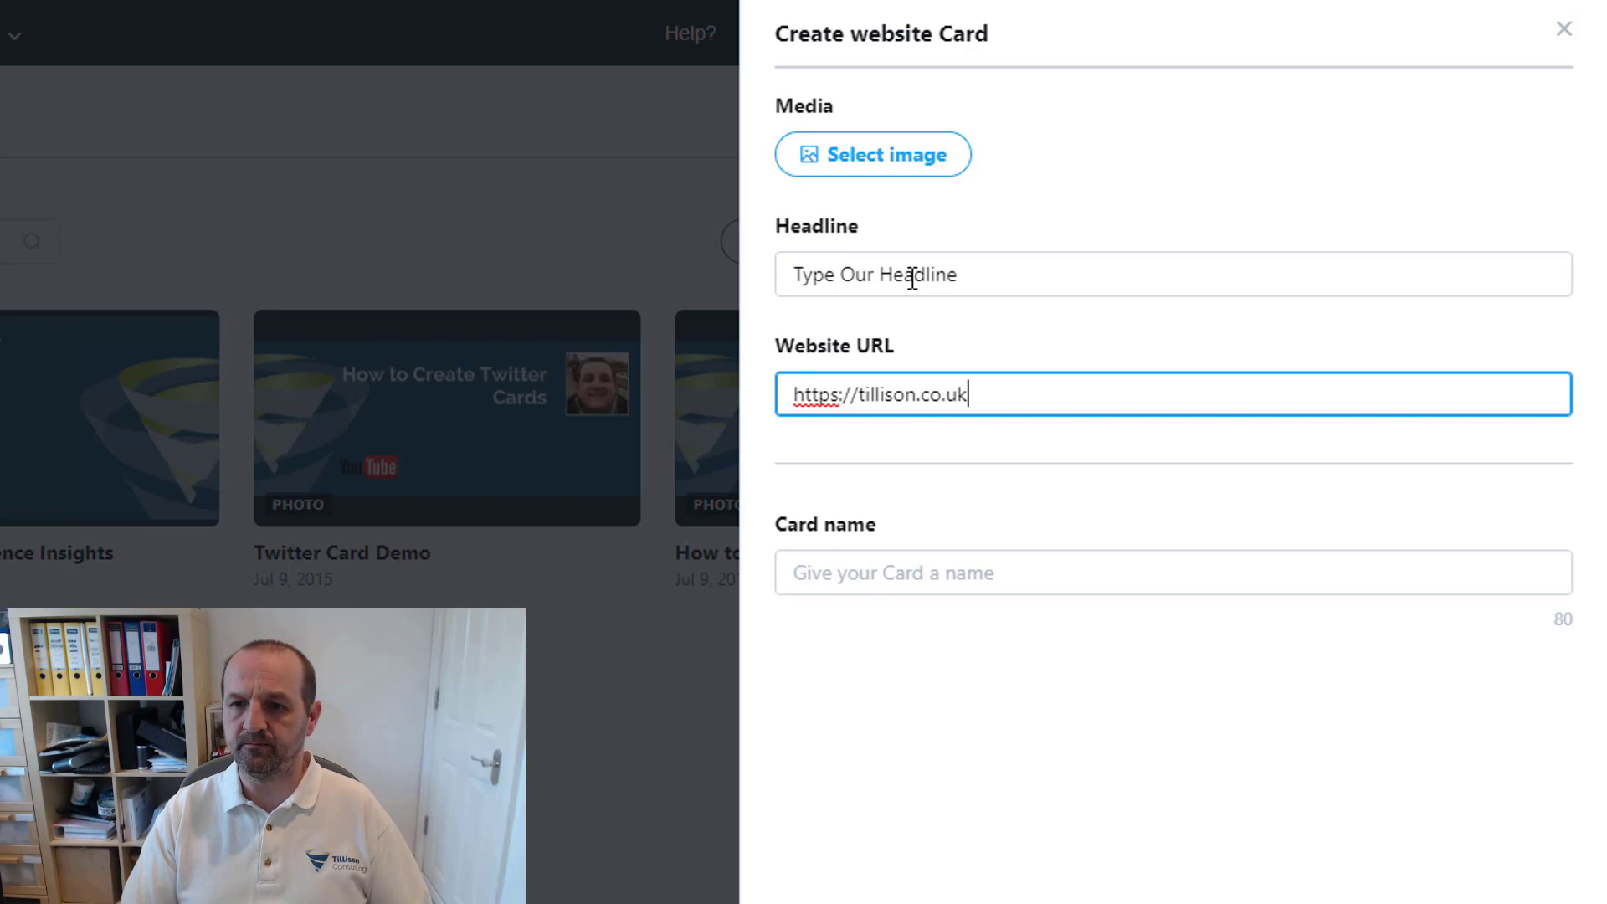
{"action": "key", "text": "Tab"}
{"action": "type", "text": "De"}
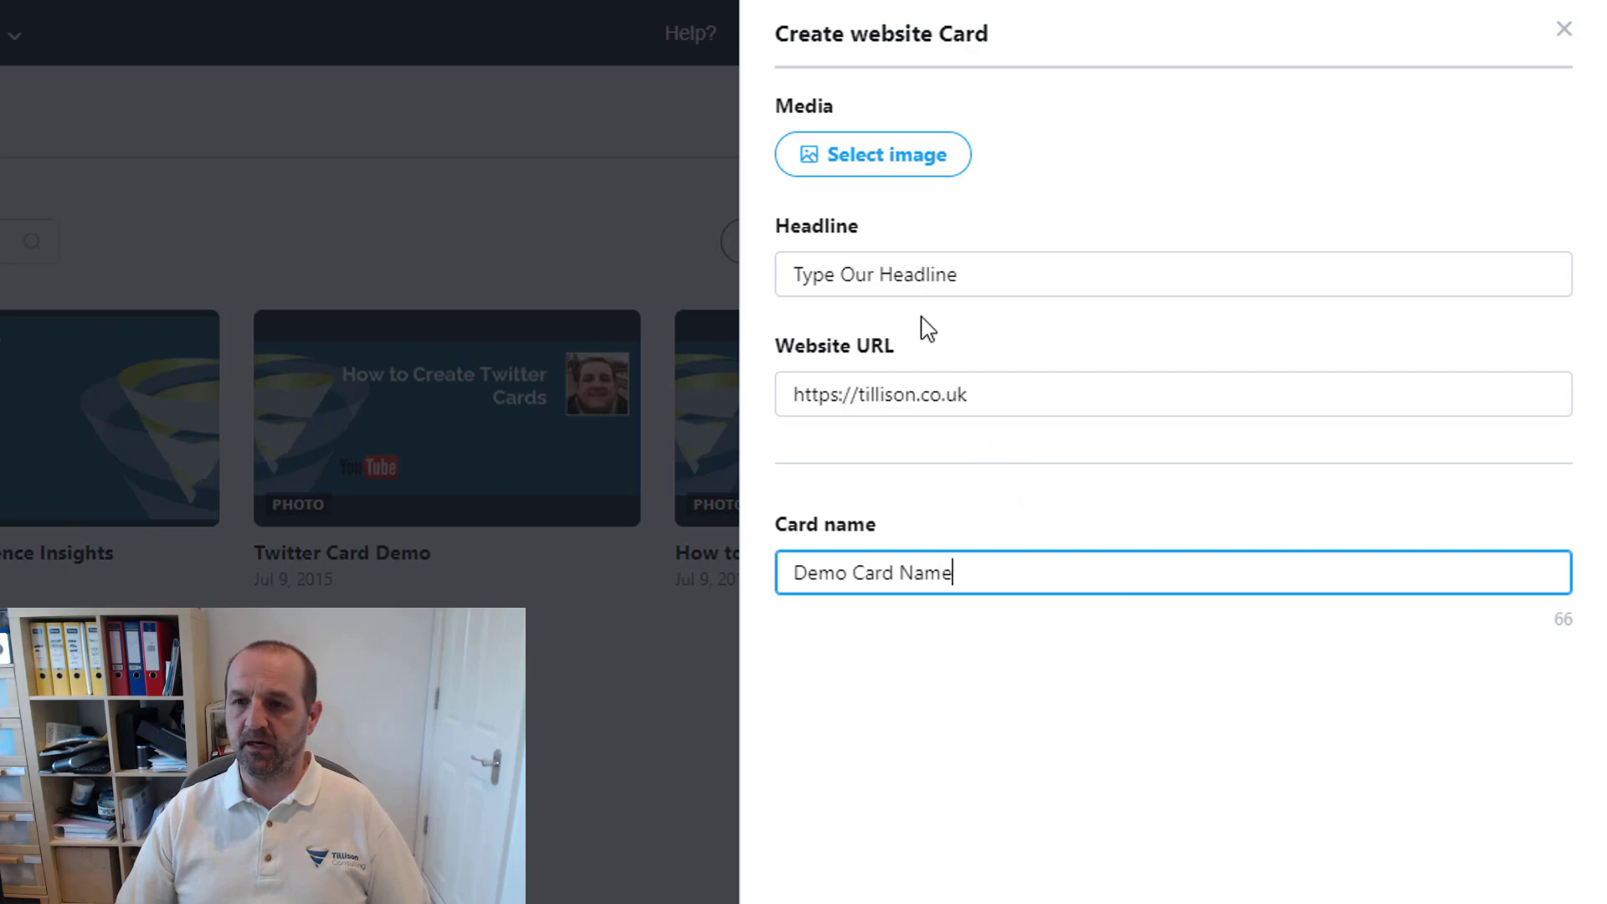
{"action": "key", "text": "shift+Tab"}
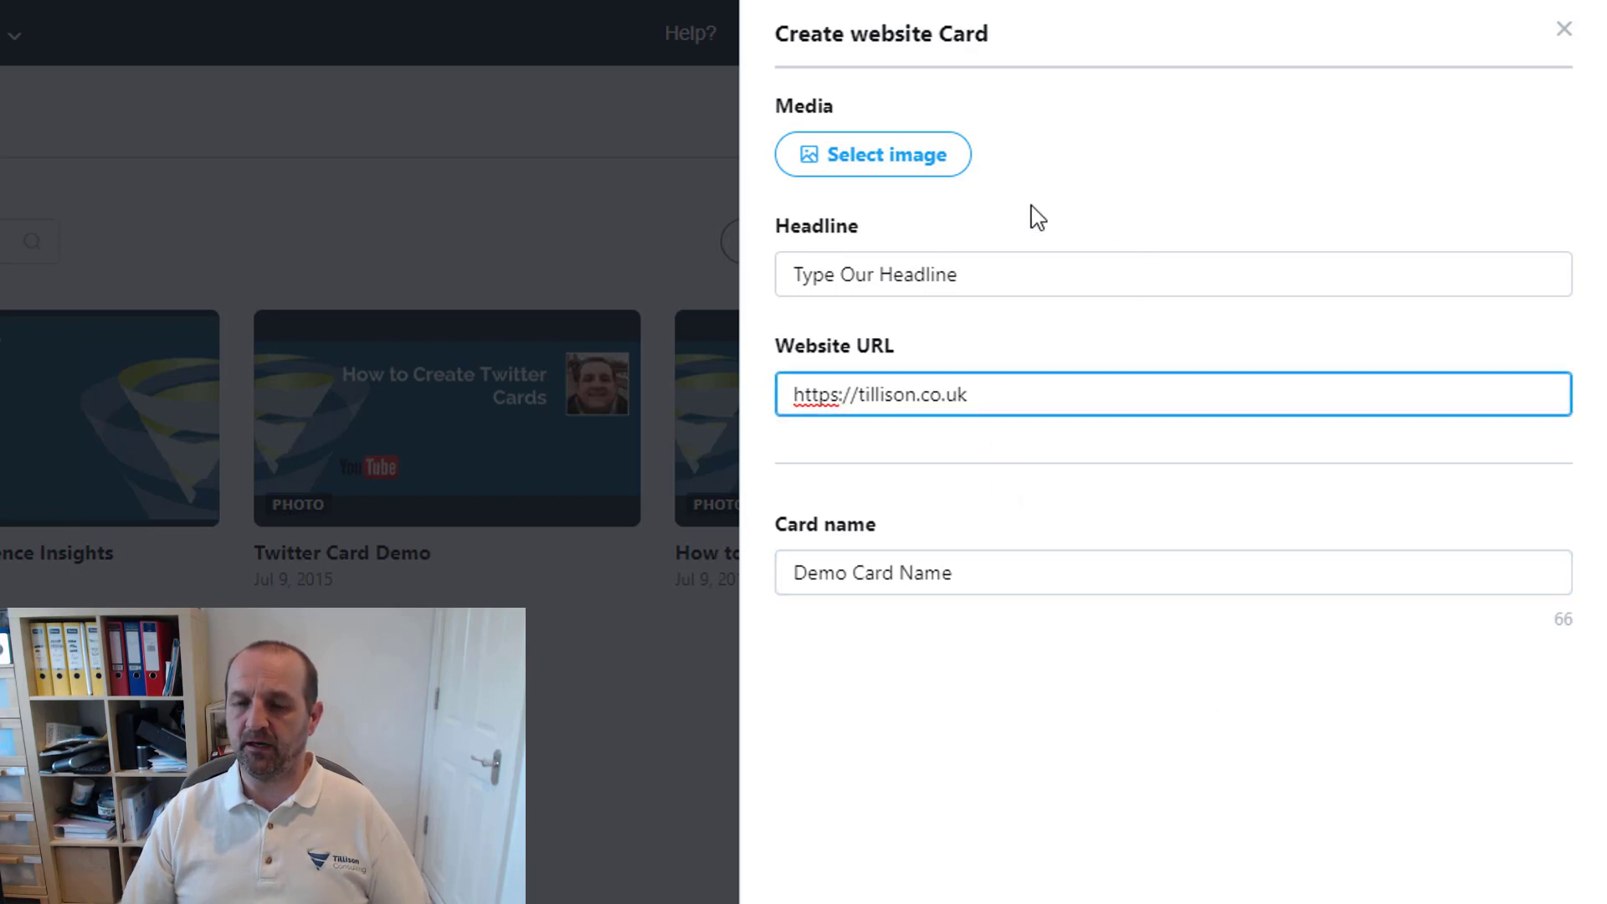
Step: Compare the card image area at 1.91:1 wide and 1:1 square, then return to the form
{"action": "left_click", "coordinate": [904, 154]}
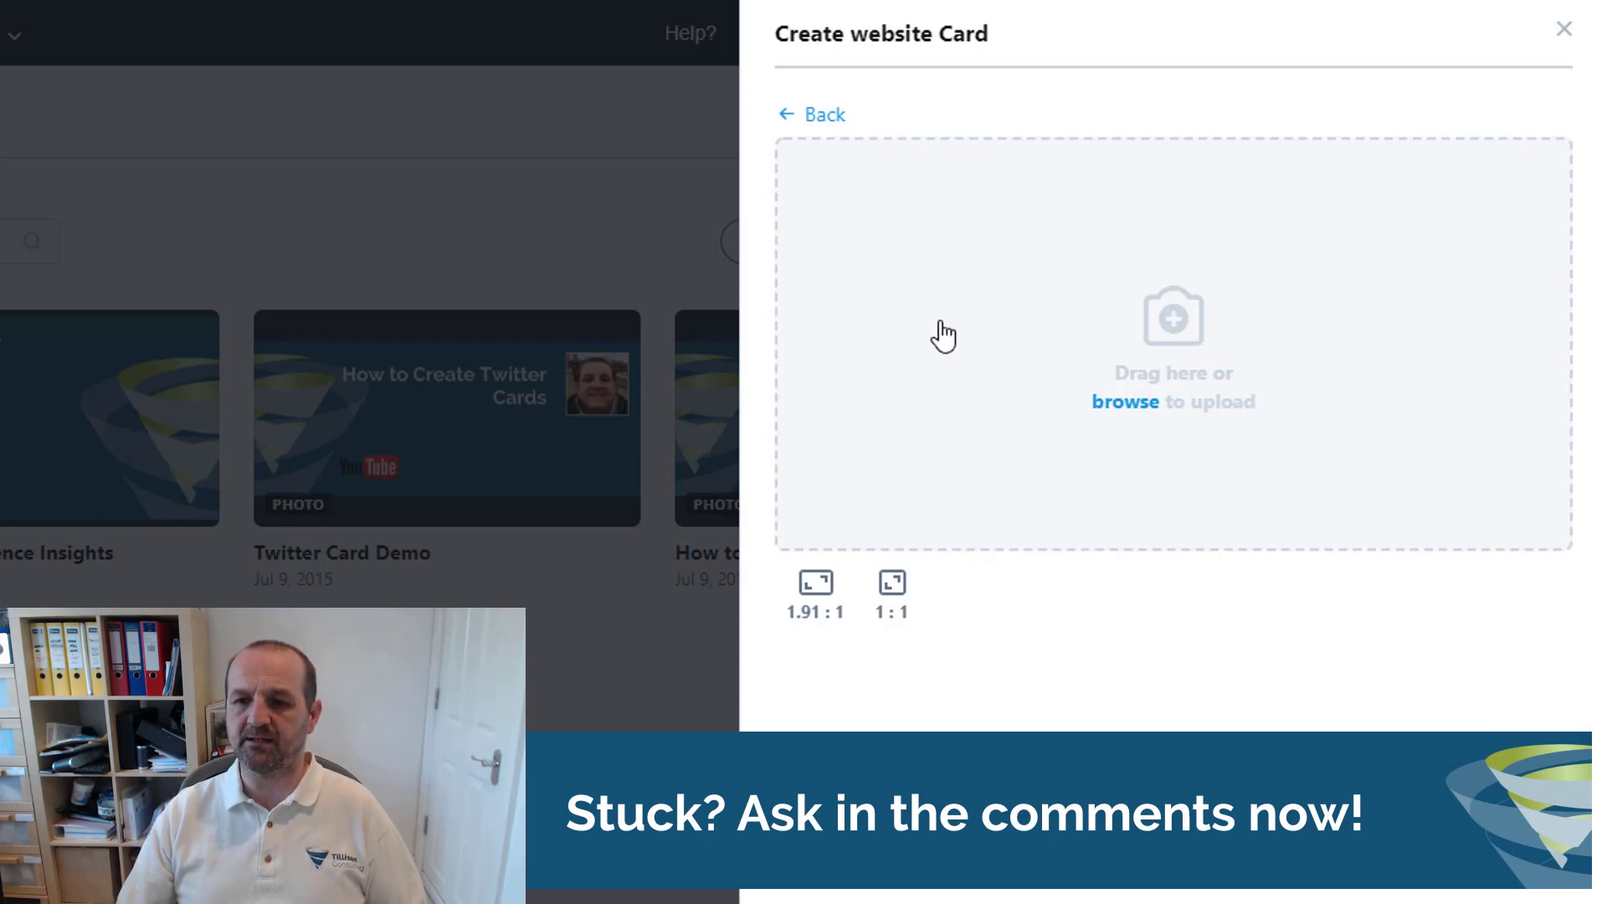
{"action": "left_click", "coordinate": [874, 615]}
{"action": "left_click", "coordinate": [802, 590]}
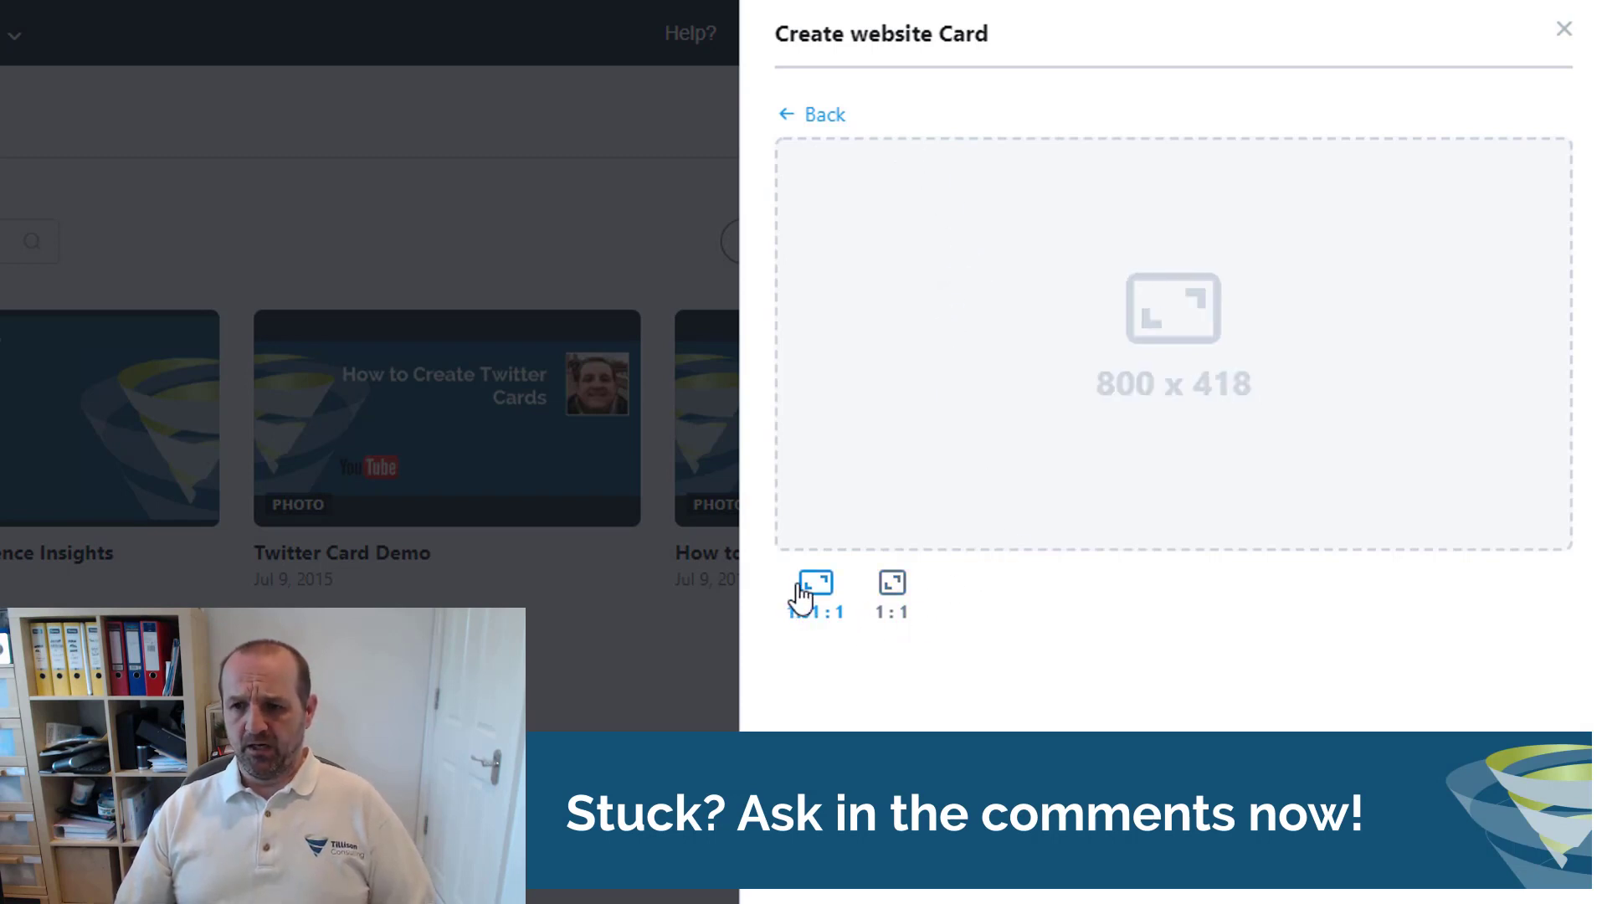
{"action": "left_click", "coordinate": [892, 591]}
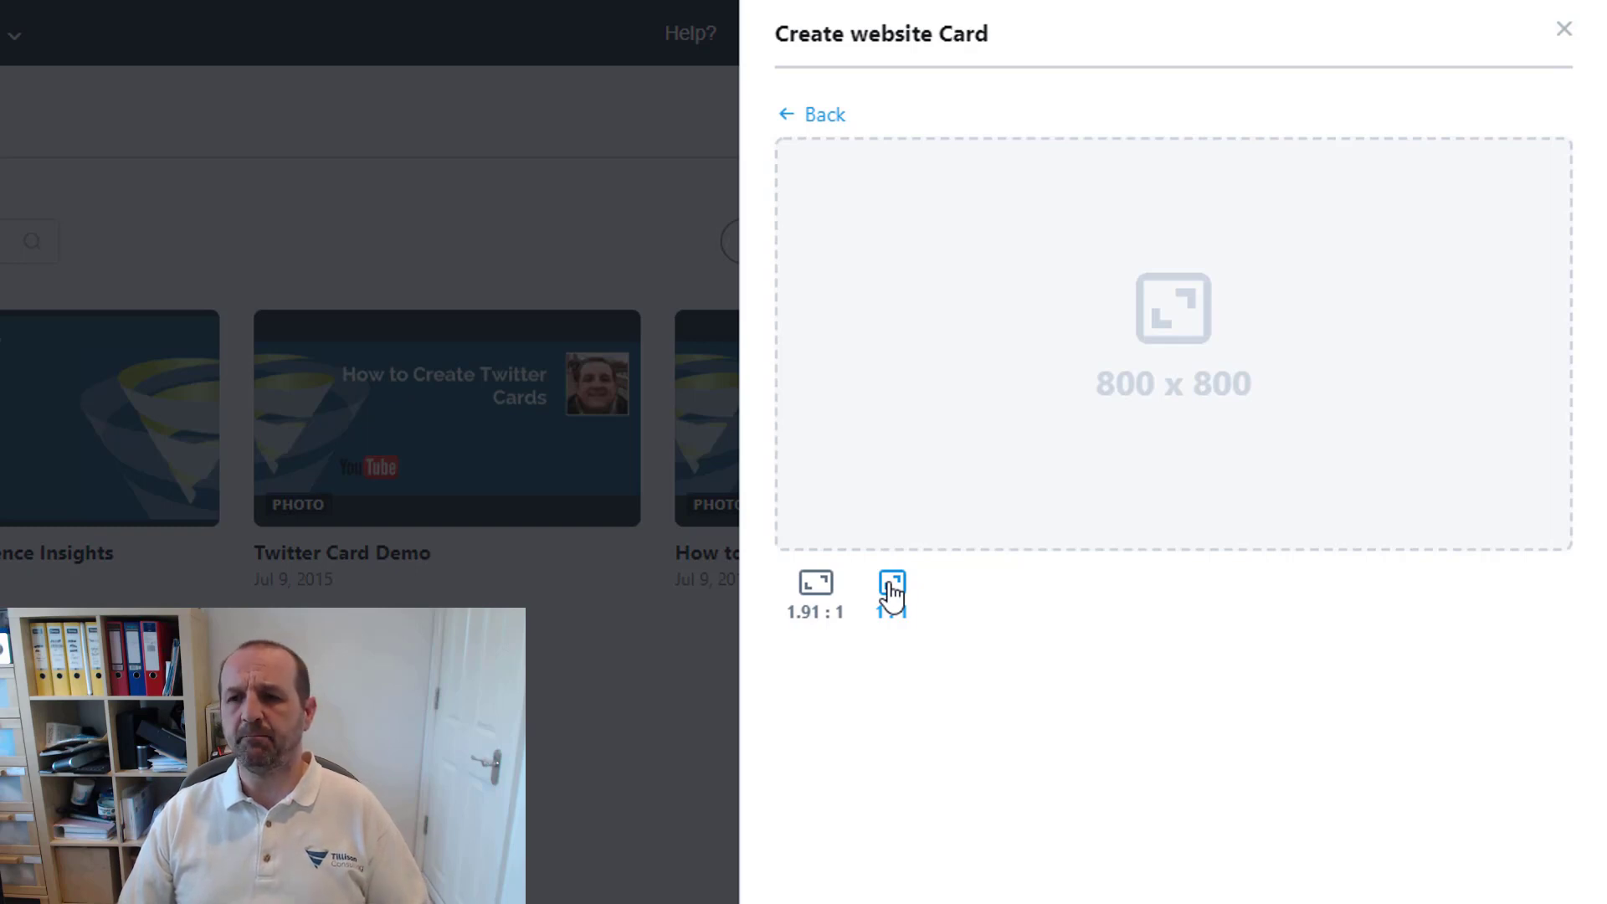
{"action": "left_click", "coordinate": [833, 117]}
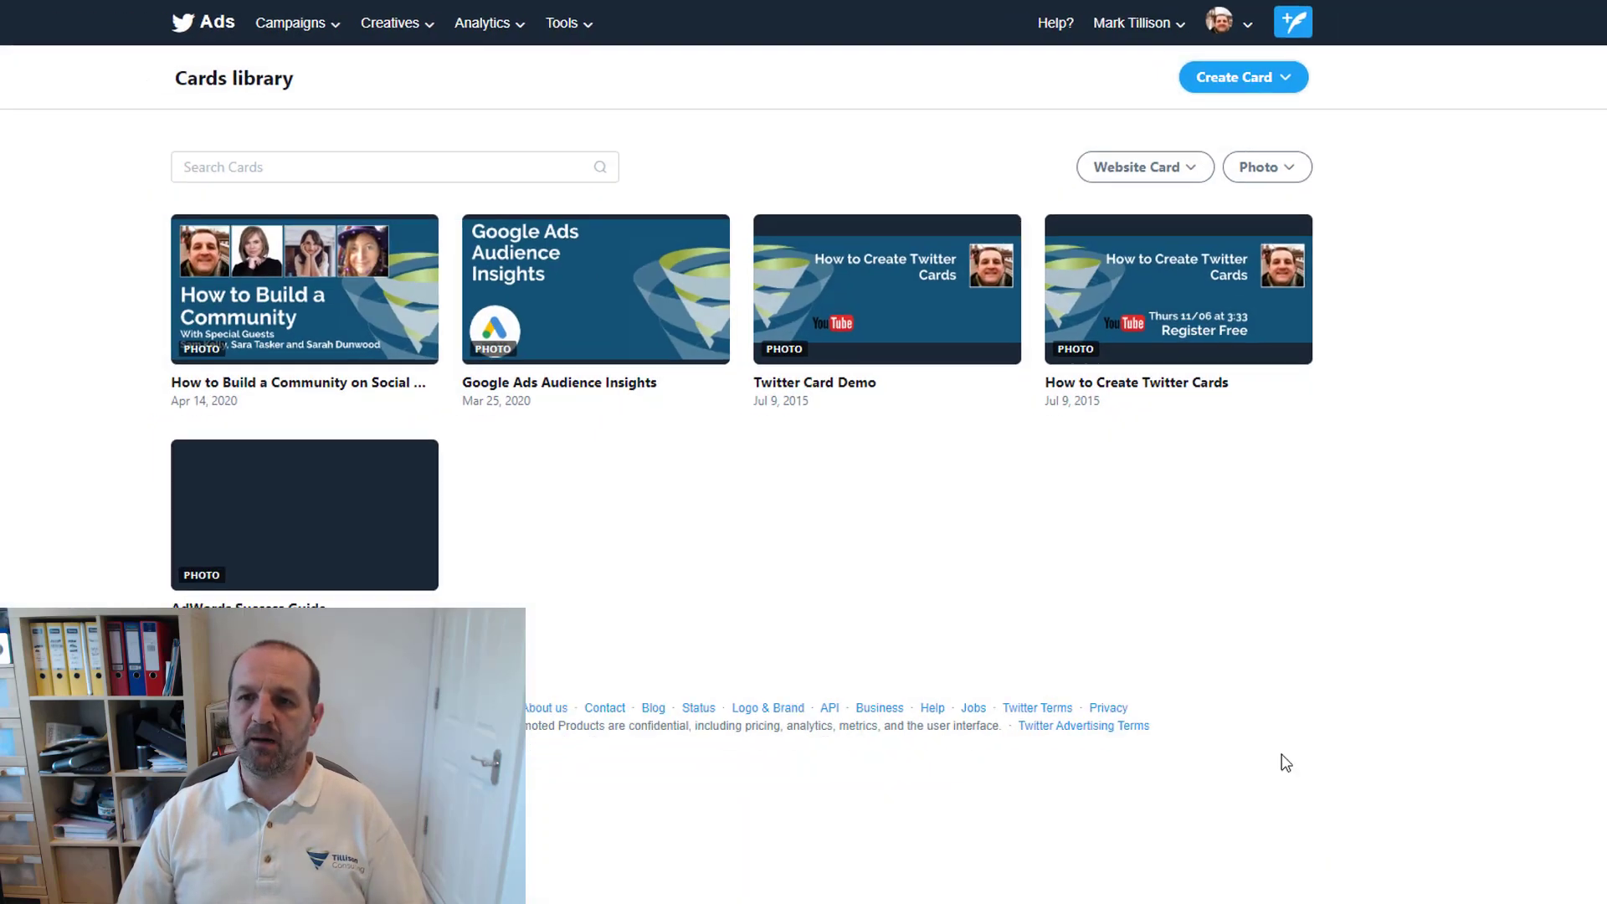
{"action": "left_click", "coordinate": [1326, 79]}
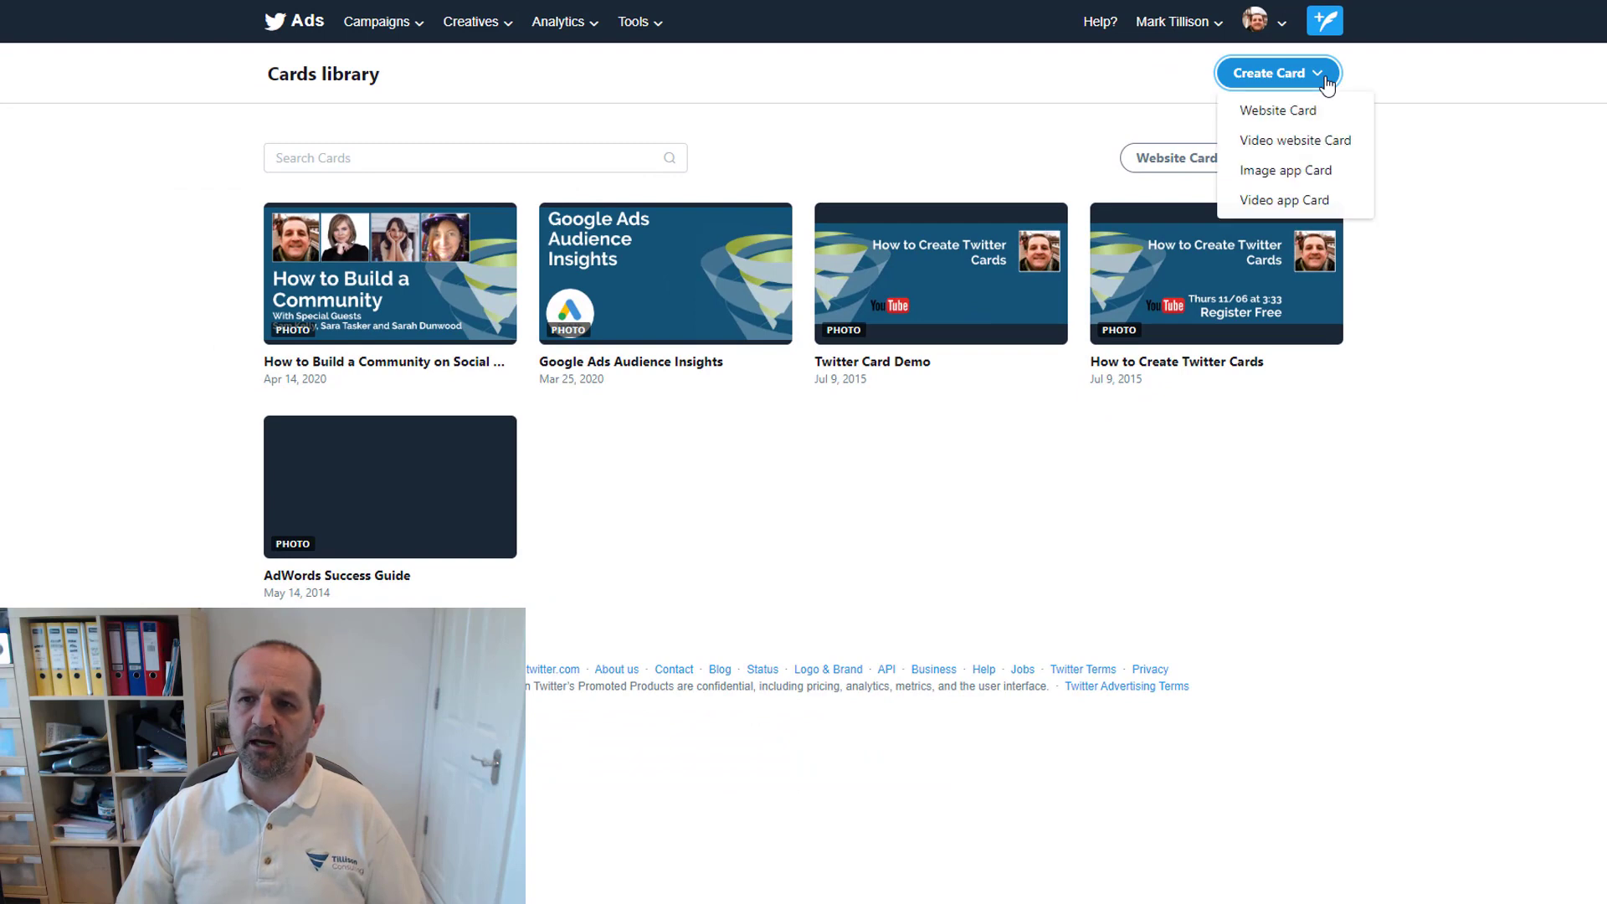
{"action": "left_click", "coordinate": [1186, 165]}
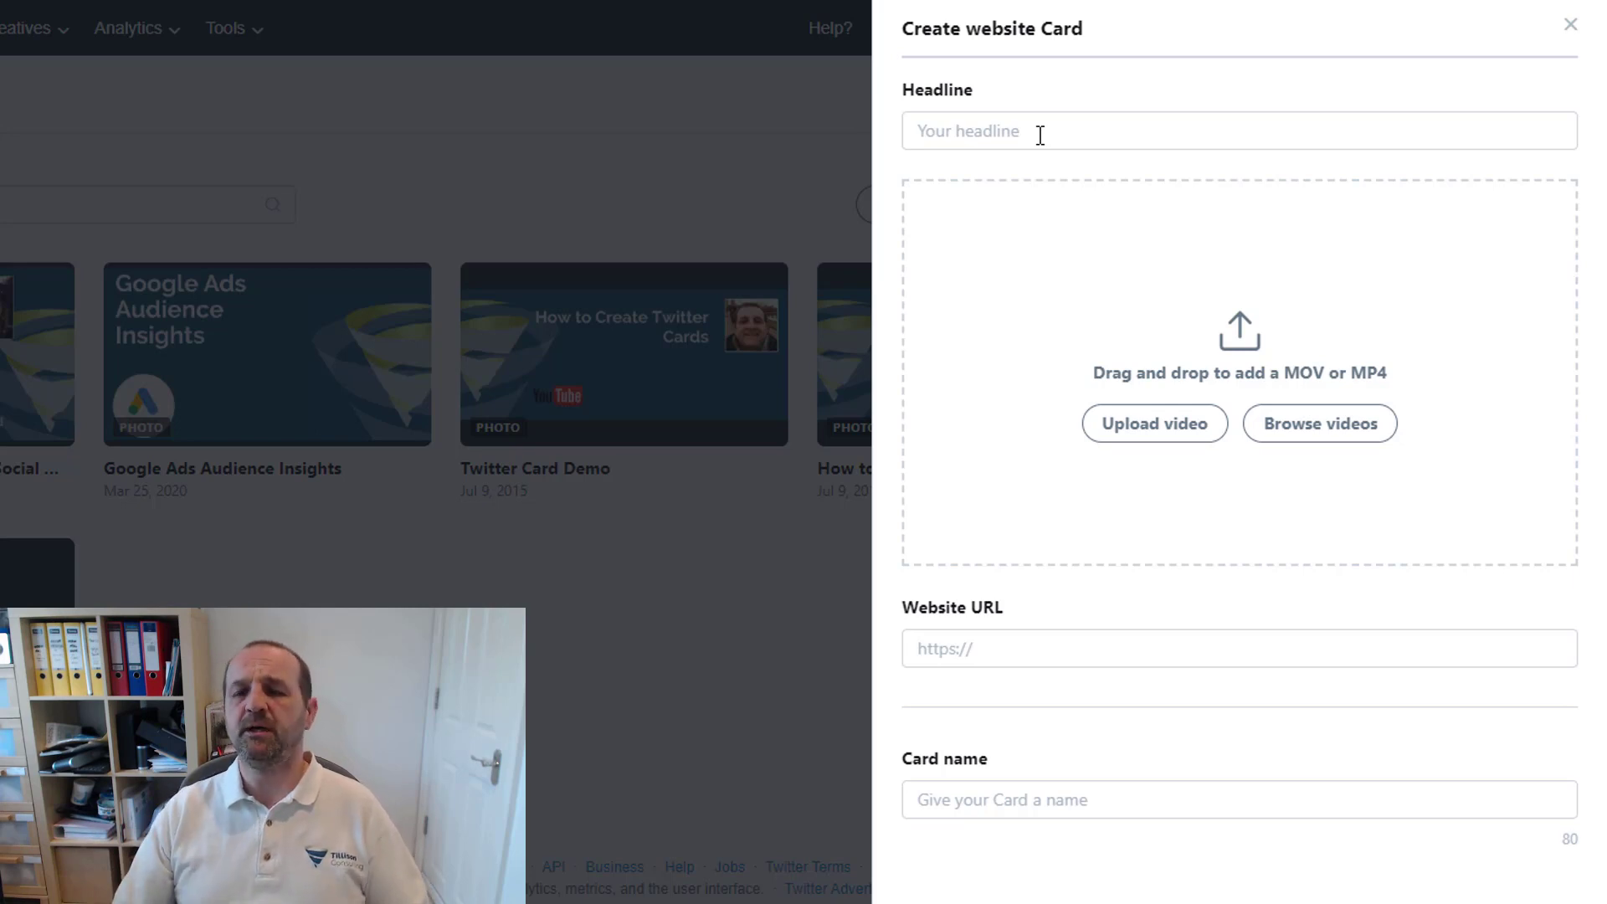
{"action": "left_click", "coordinate": [1039, 132]}
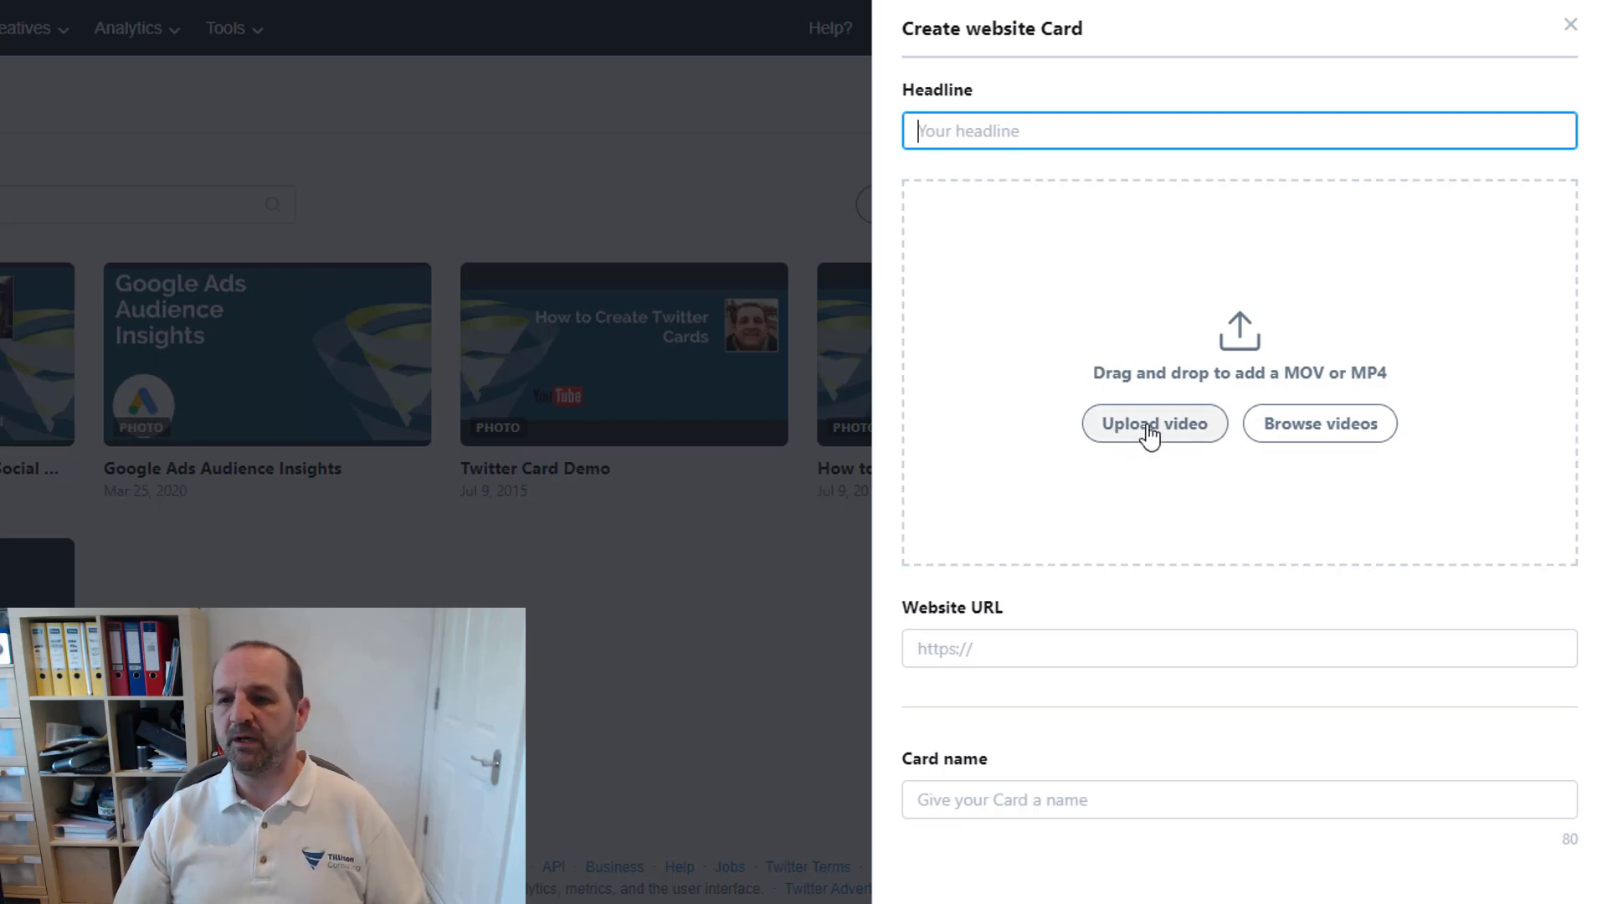
{"action": "left_click", "coordinate": [1061, 646]}
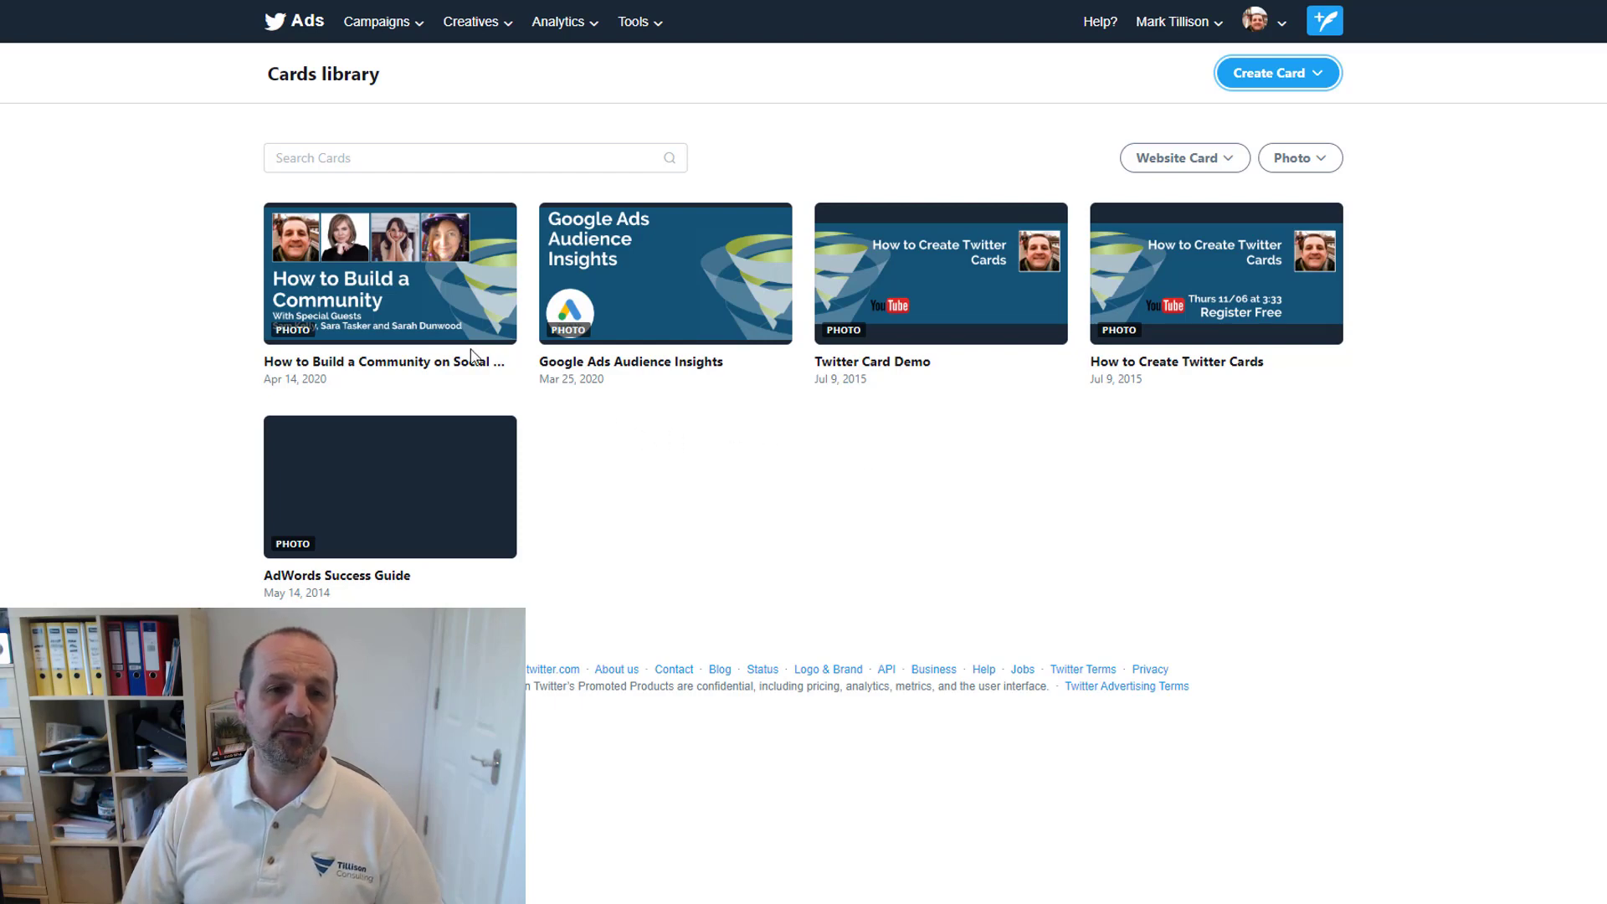
{"action": "mouse_move", "coordinate": [389, 273]}
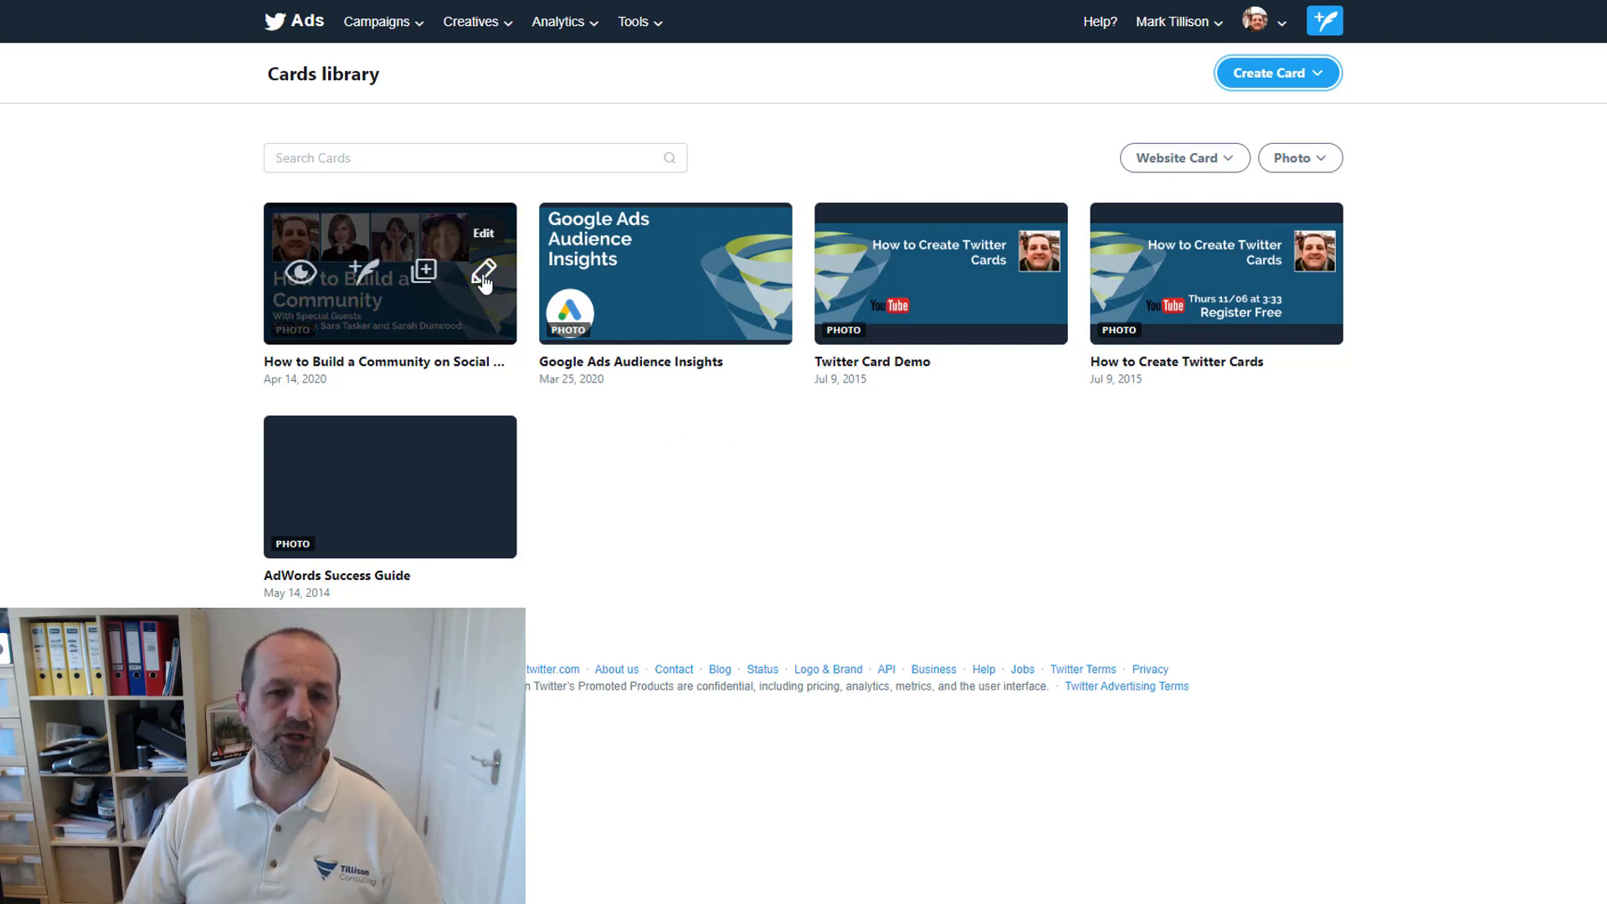
Step: After viewing the How to Build a Community card unchanged, switch the media filter from Photo to Video
{"action": "left_click", "coordinate": [483, 273]}
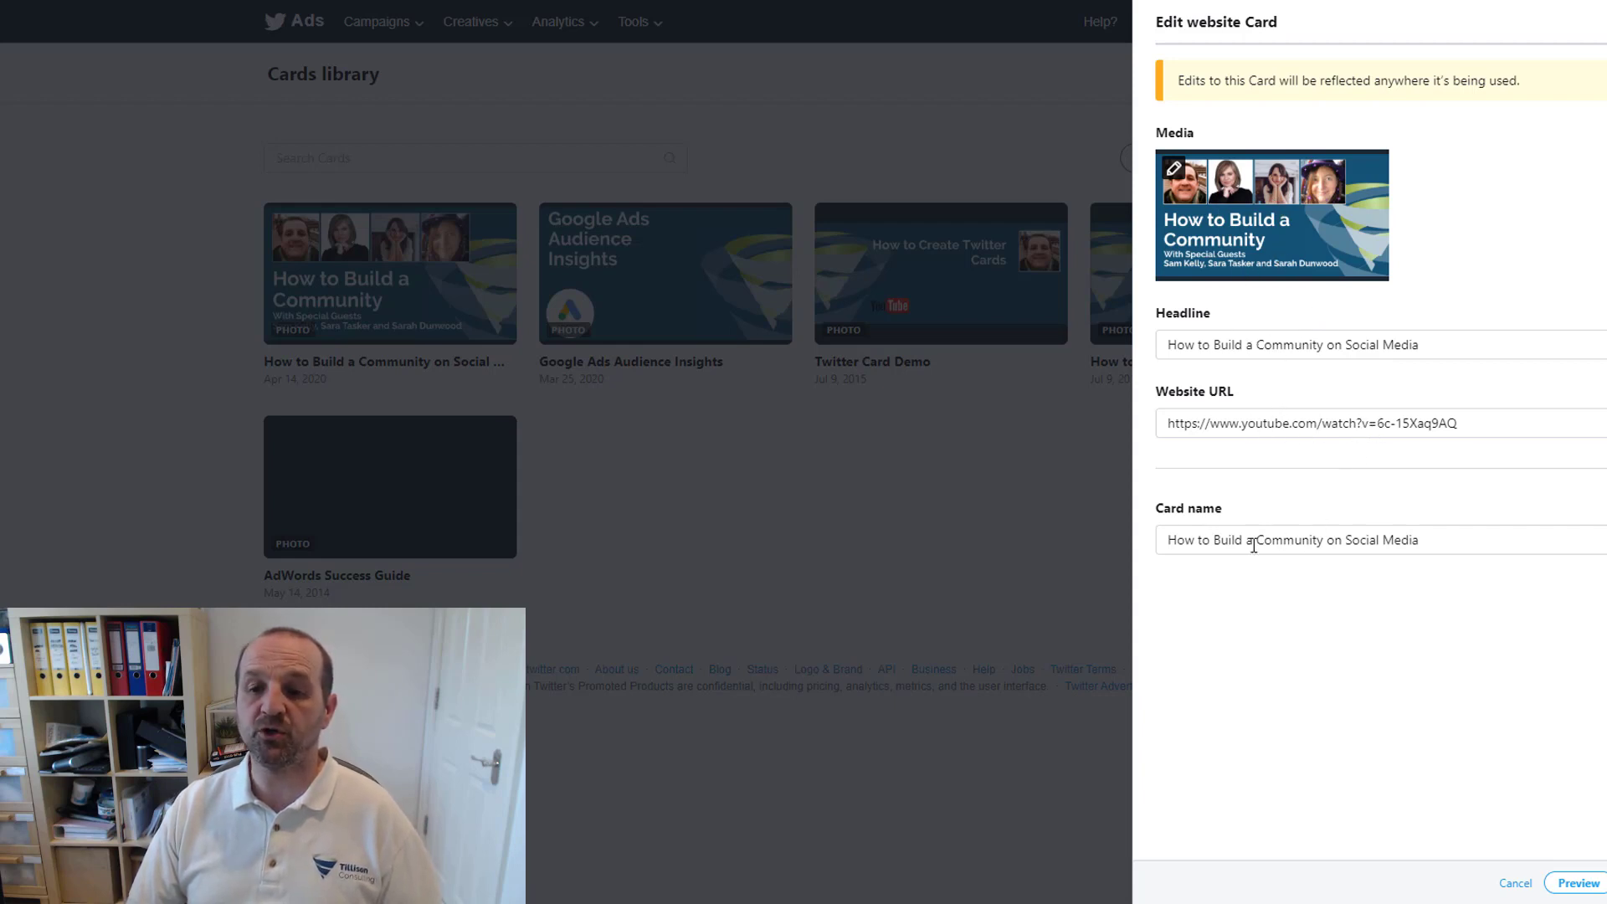
{"action": "left_click", "coordinate": [1515, 884]}
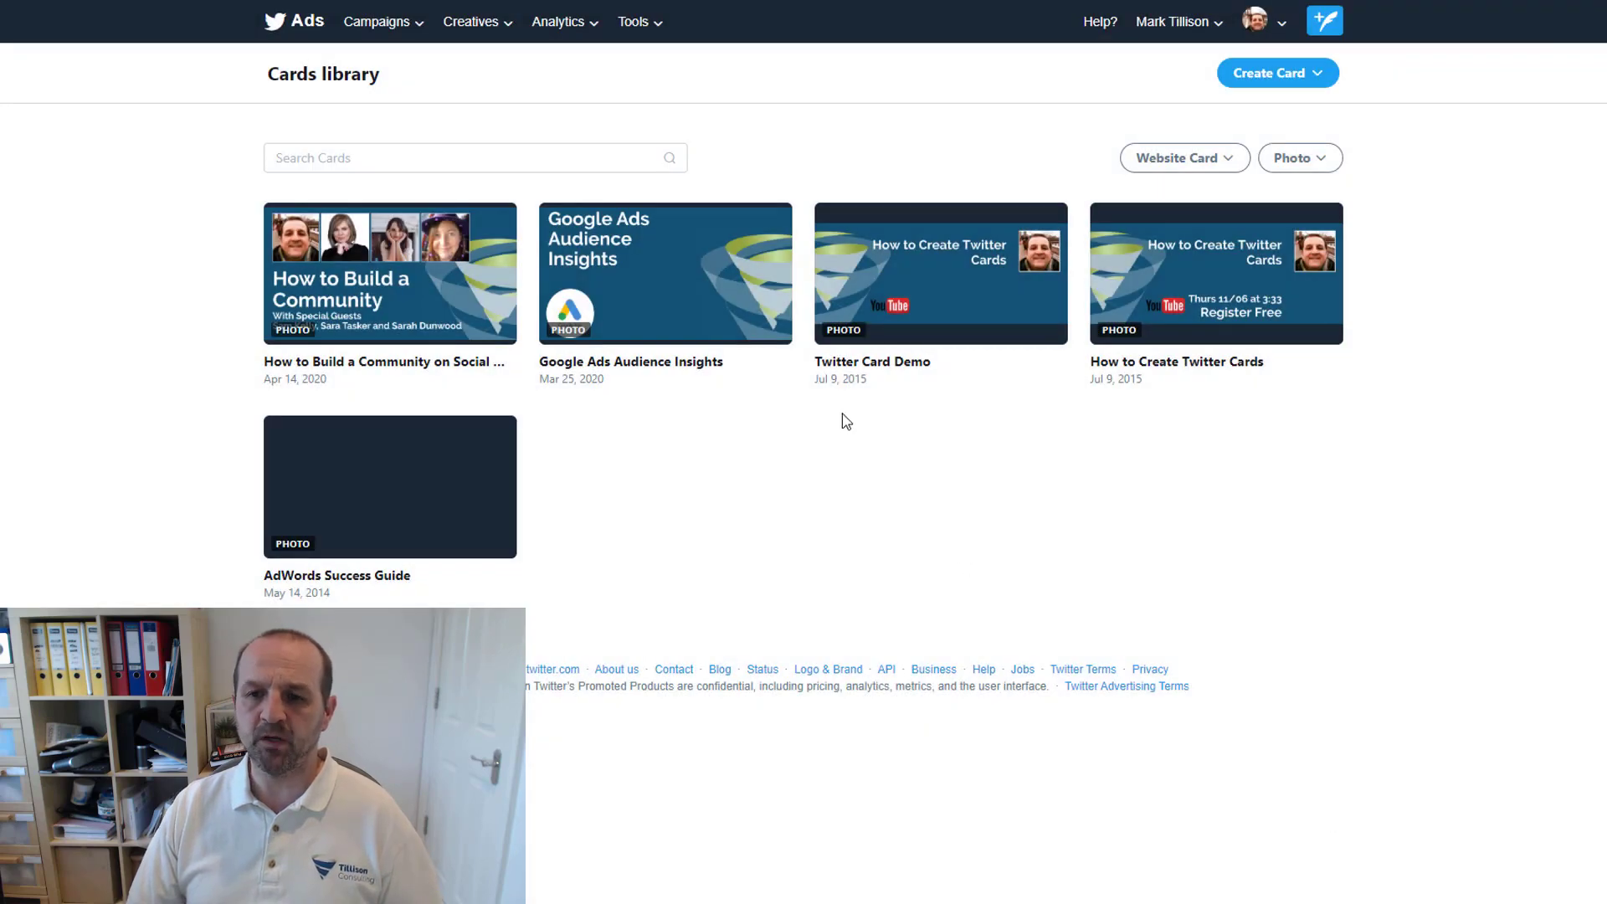
{"action": "left_click", "coordinate": [1226, 159]}
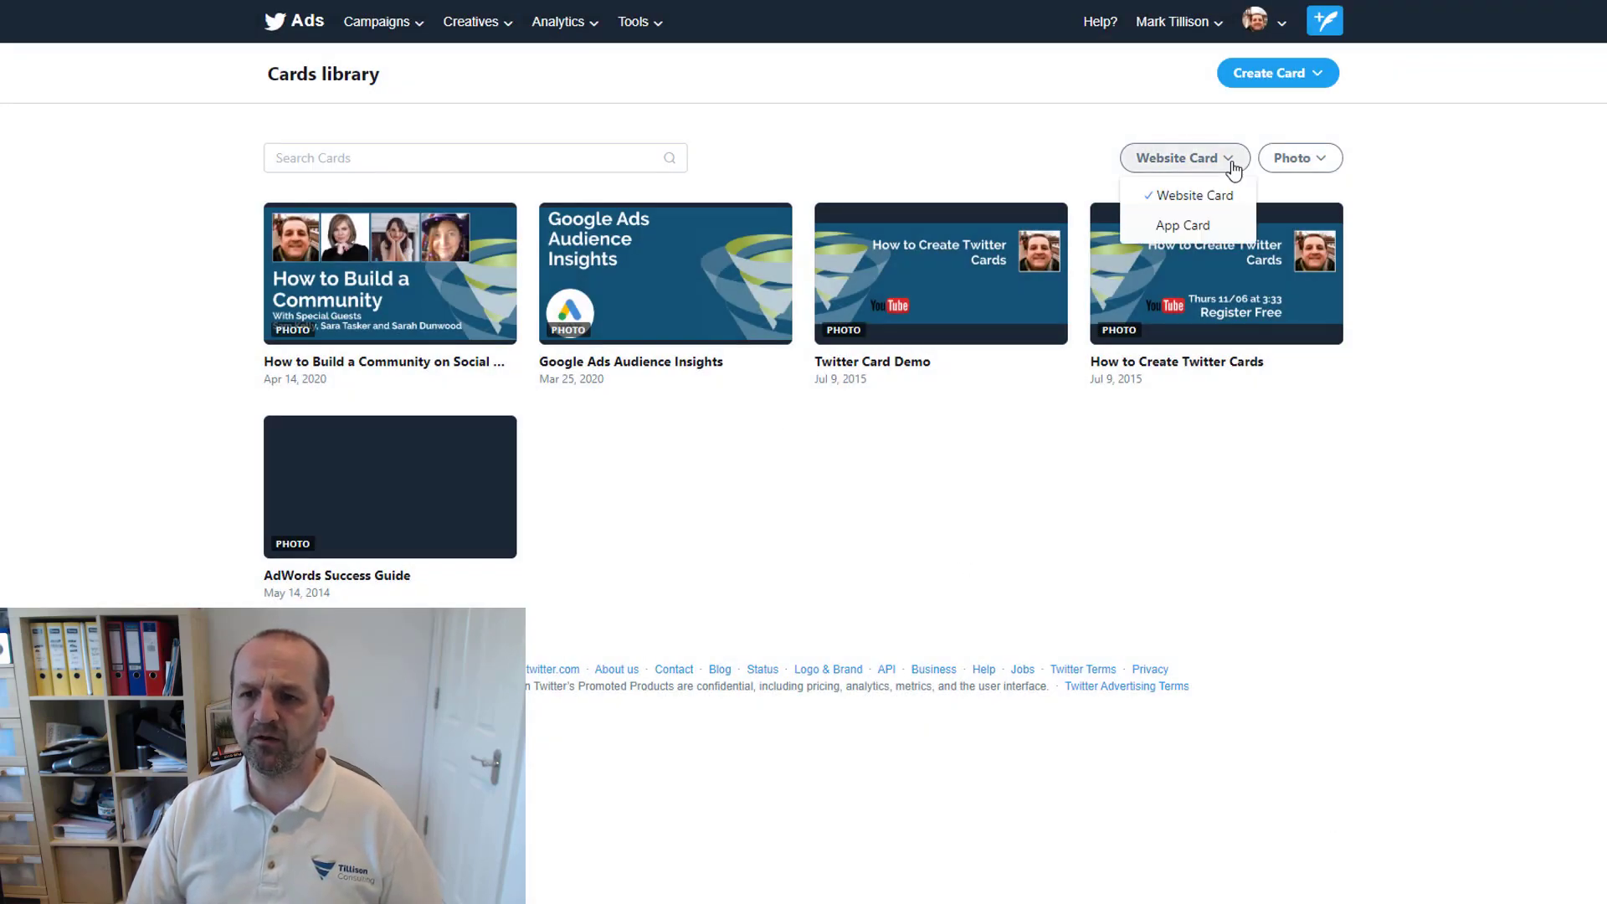
{"action": "left_click", "coordinate": [1364, 214]}
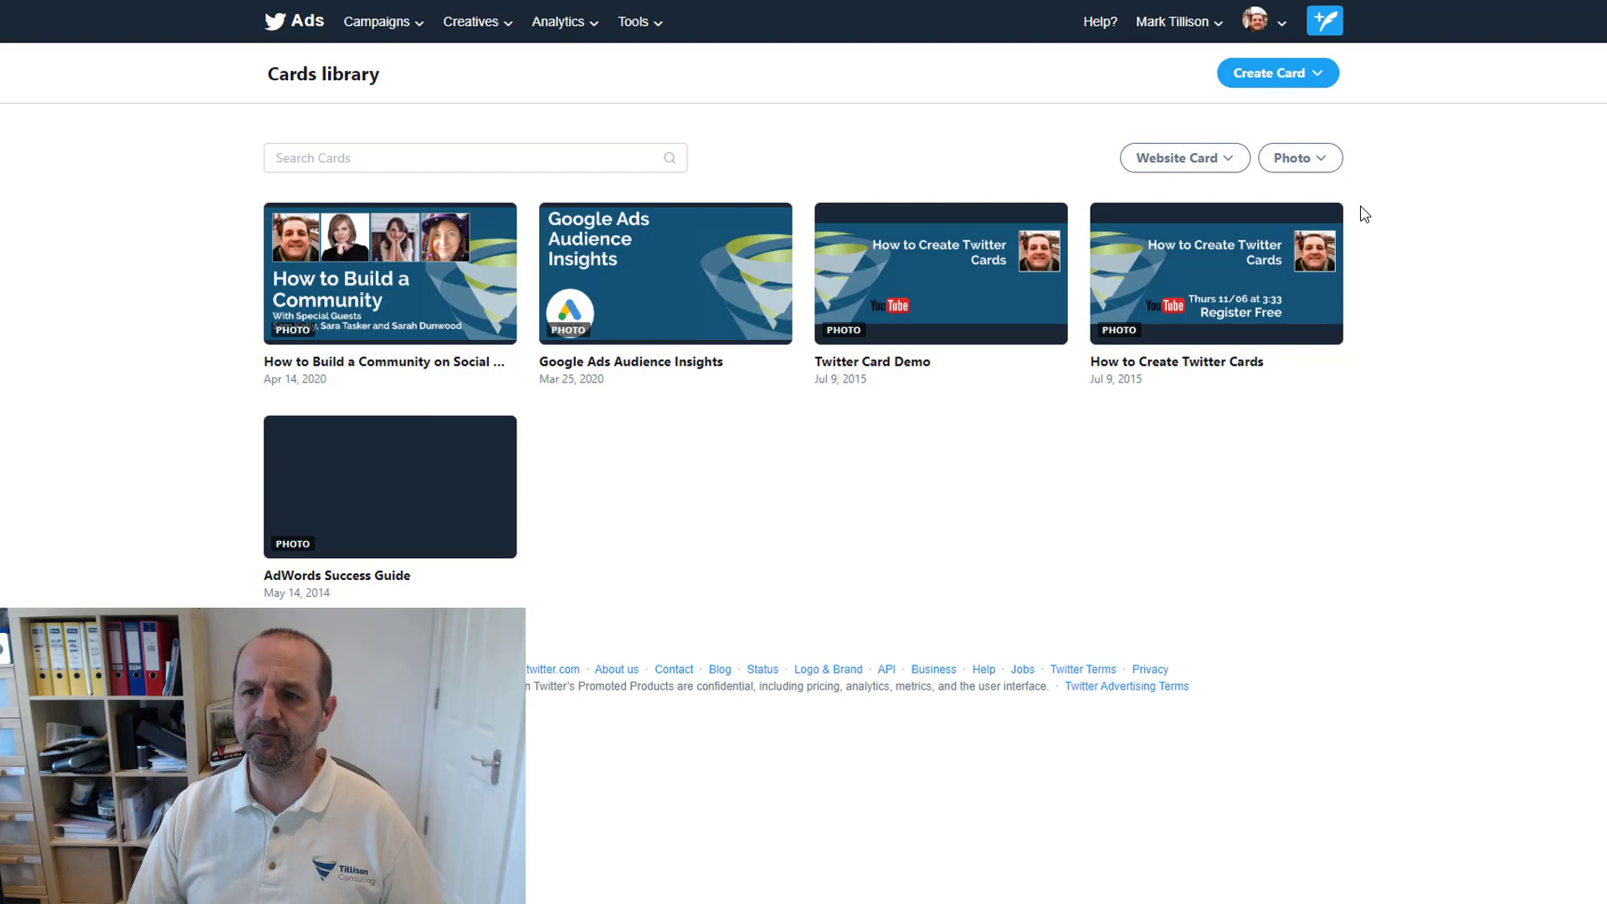
{"action": "left_click", "coordinate": [1321, 164]}
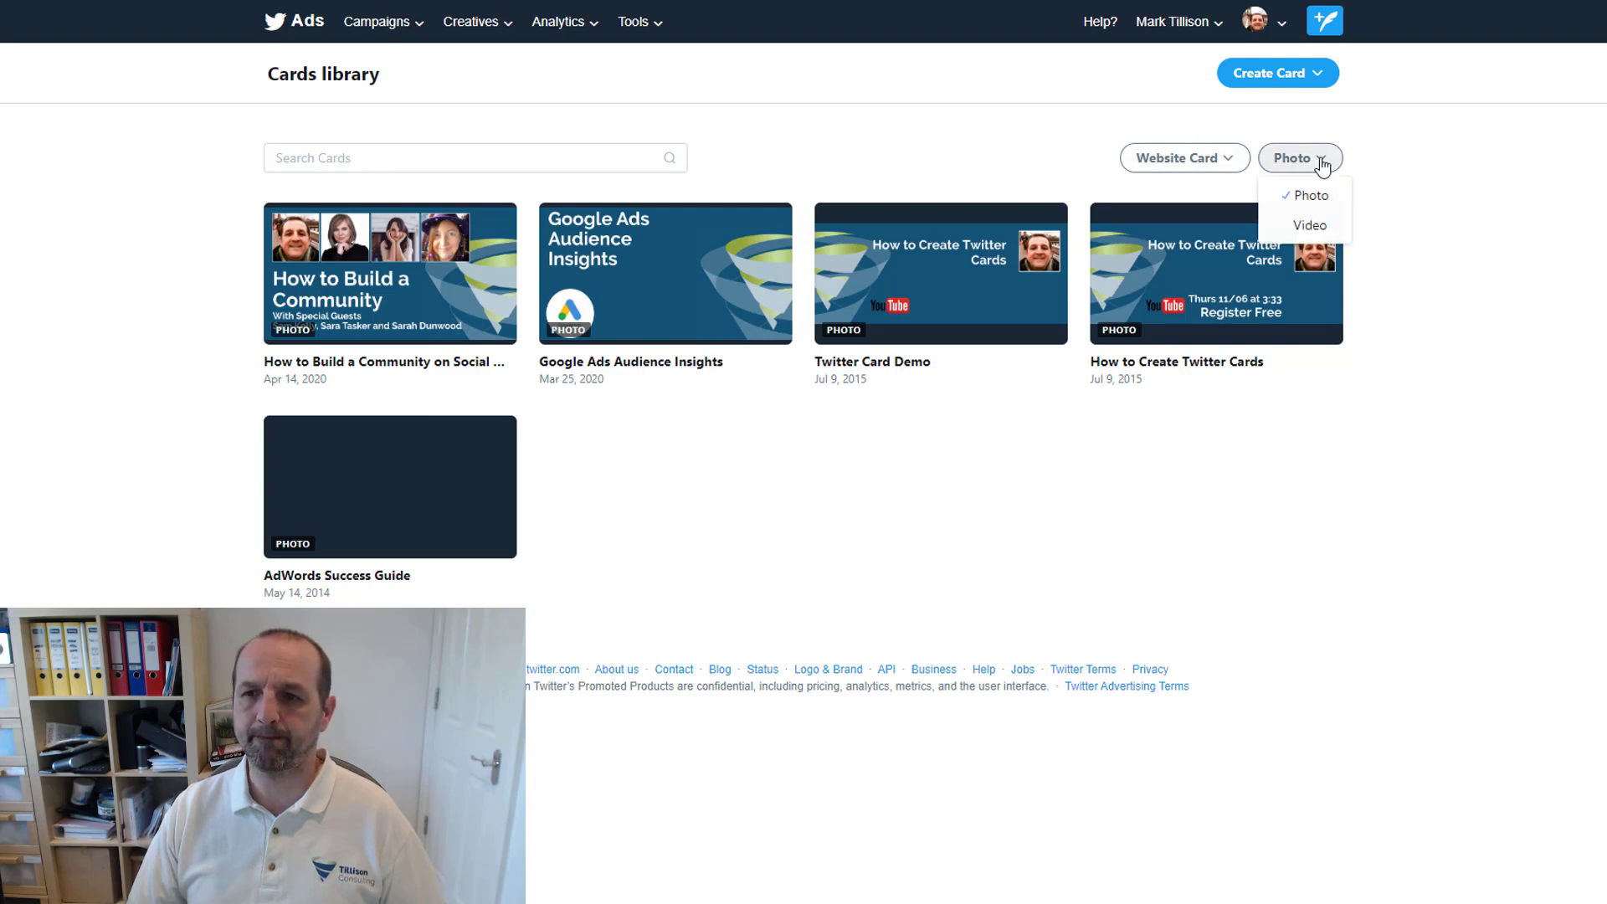
{"action": "left_click", "coordinate": [1310, 225]}
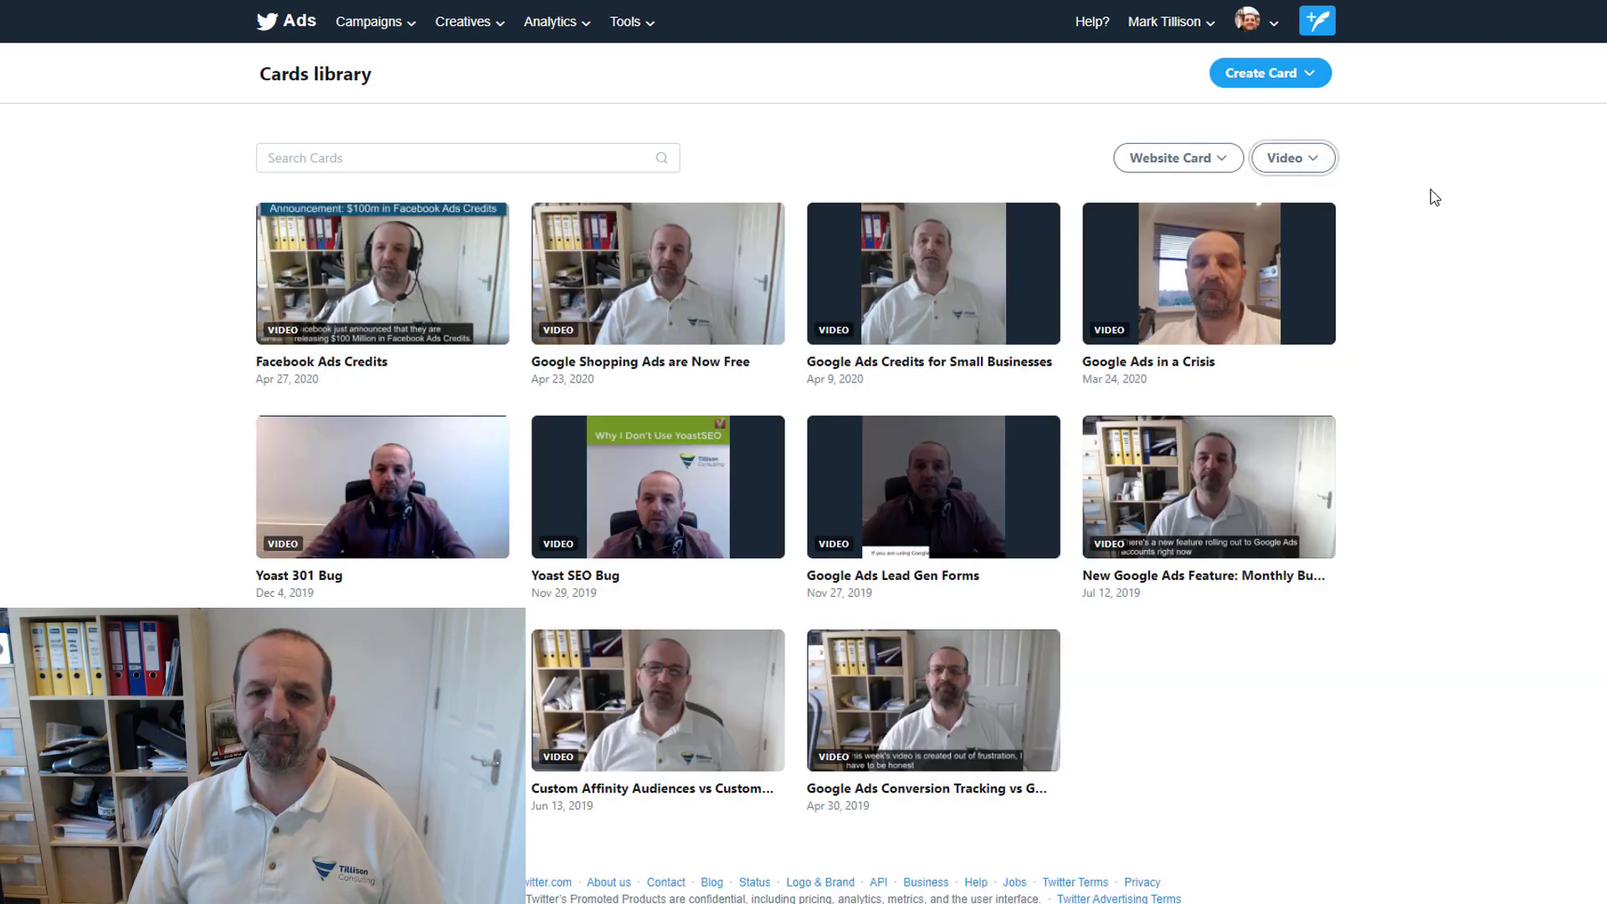
{"action": "mouse_move", "coordinate": [382, 273]}
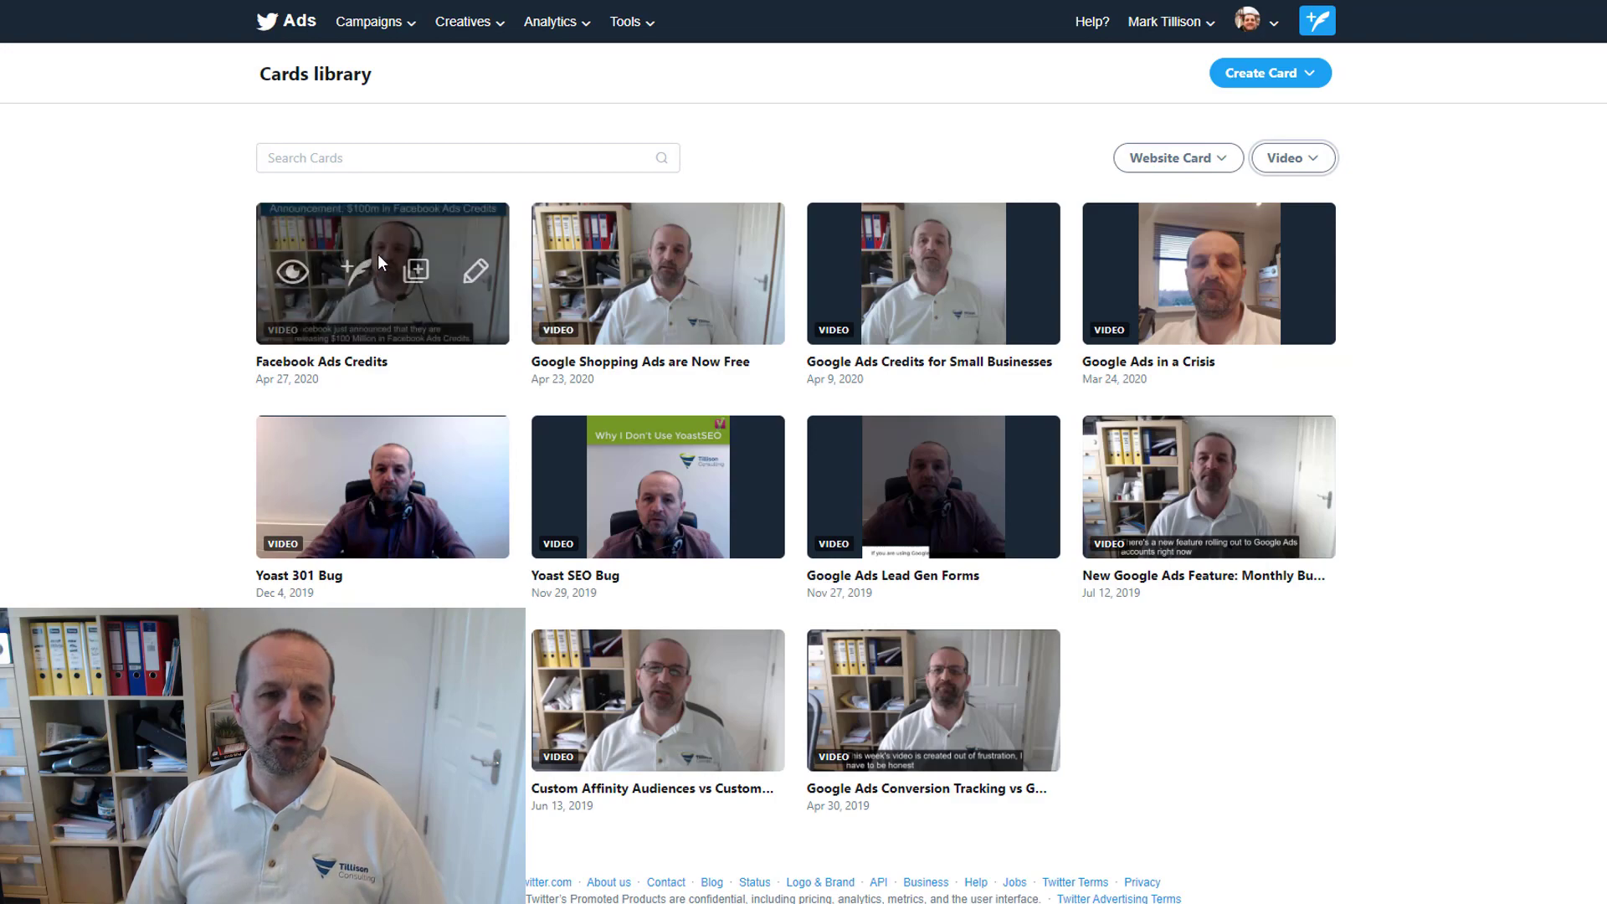
Step: Play the Facebook Ads Credits card's video preview, then cancel the editor without changes
{"action": "left_click", "coordinate": [482, 274]}
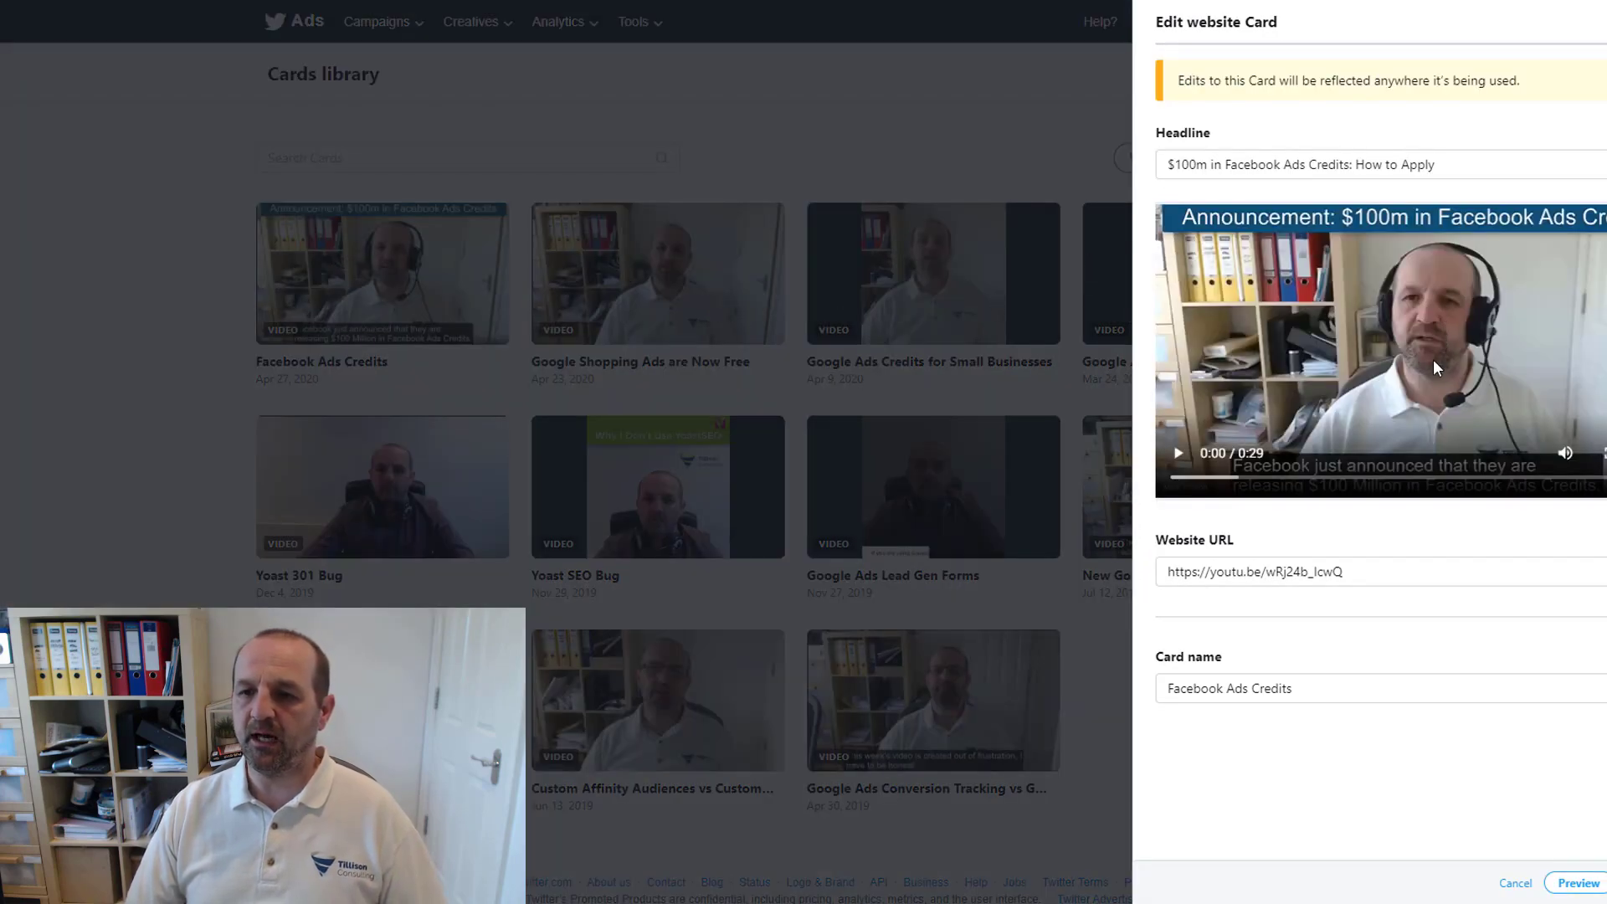
{"action": "left_click", "coordinate": [1177, 456]}
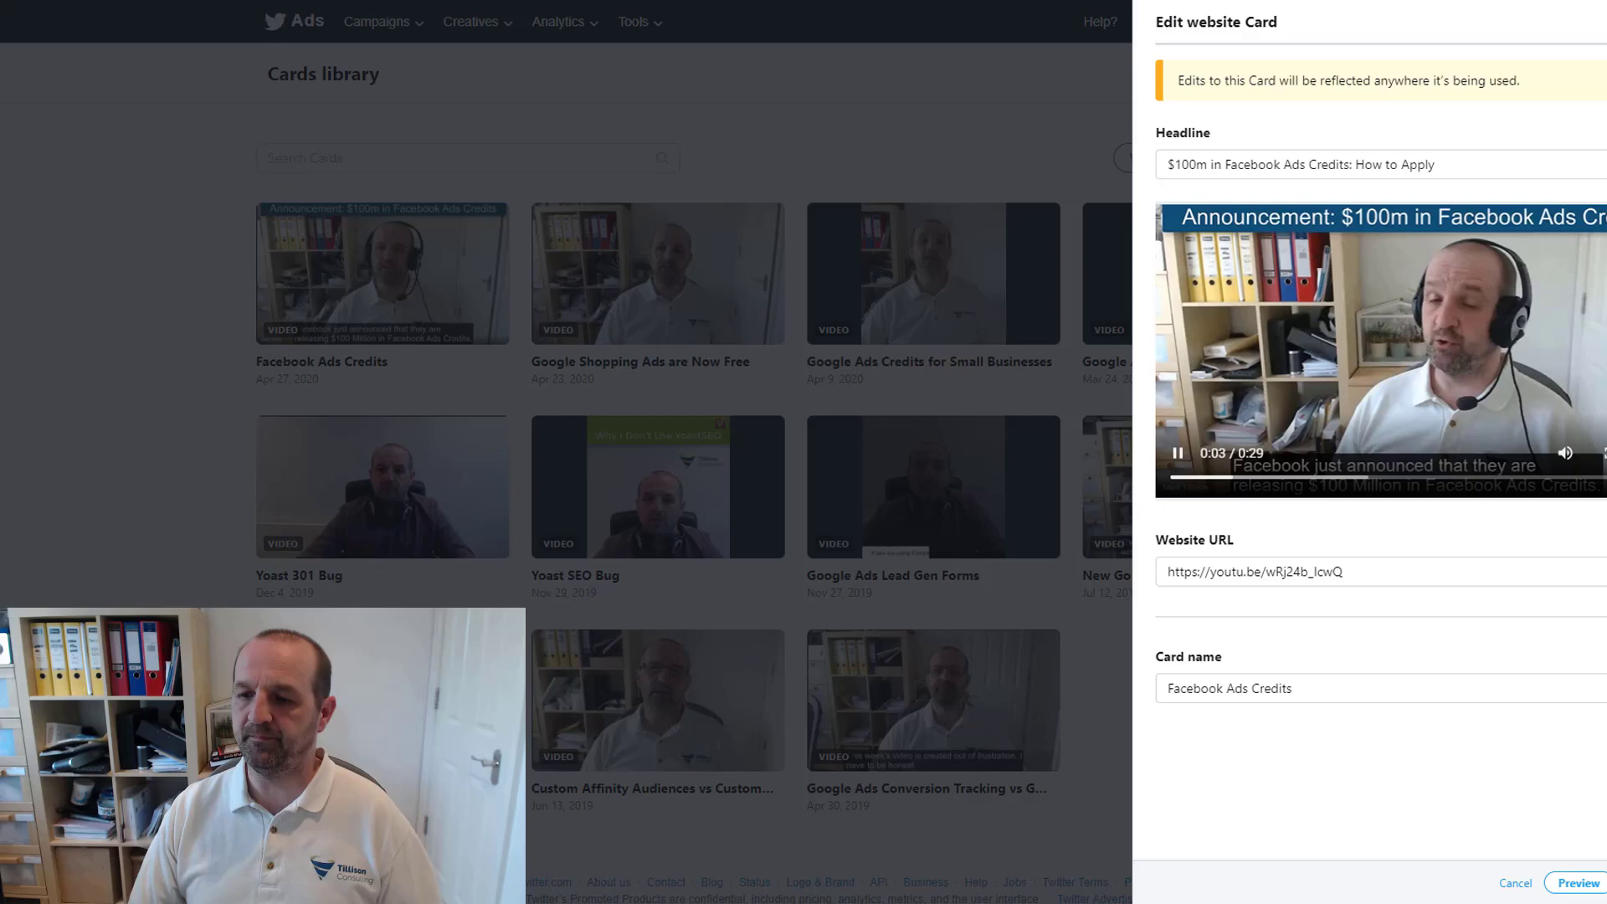
{"action": "left_click", "coordinate": [1515, 883]}
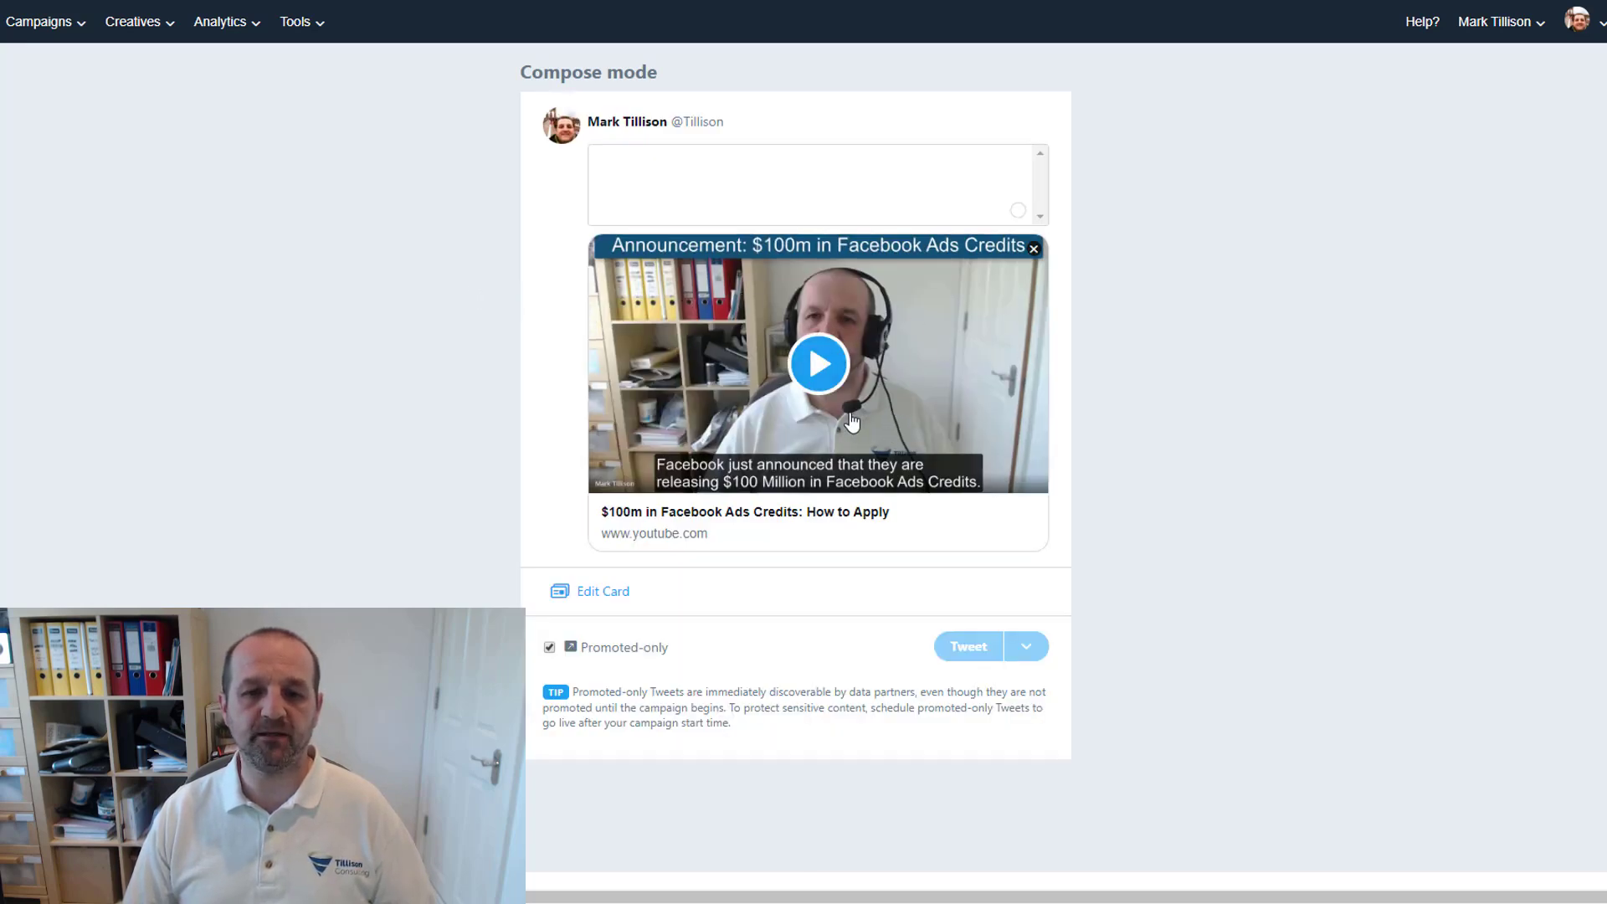
Step: Make the Facebook Ads Credits tweet non-promoted and return to the video Cards library
{"action": "left_click", "coordinate": [747, 155]}
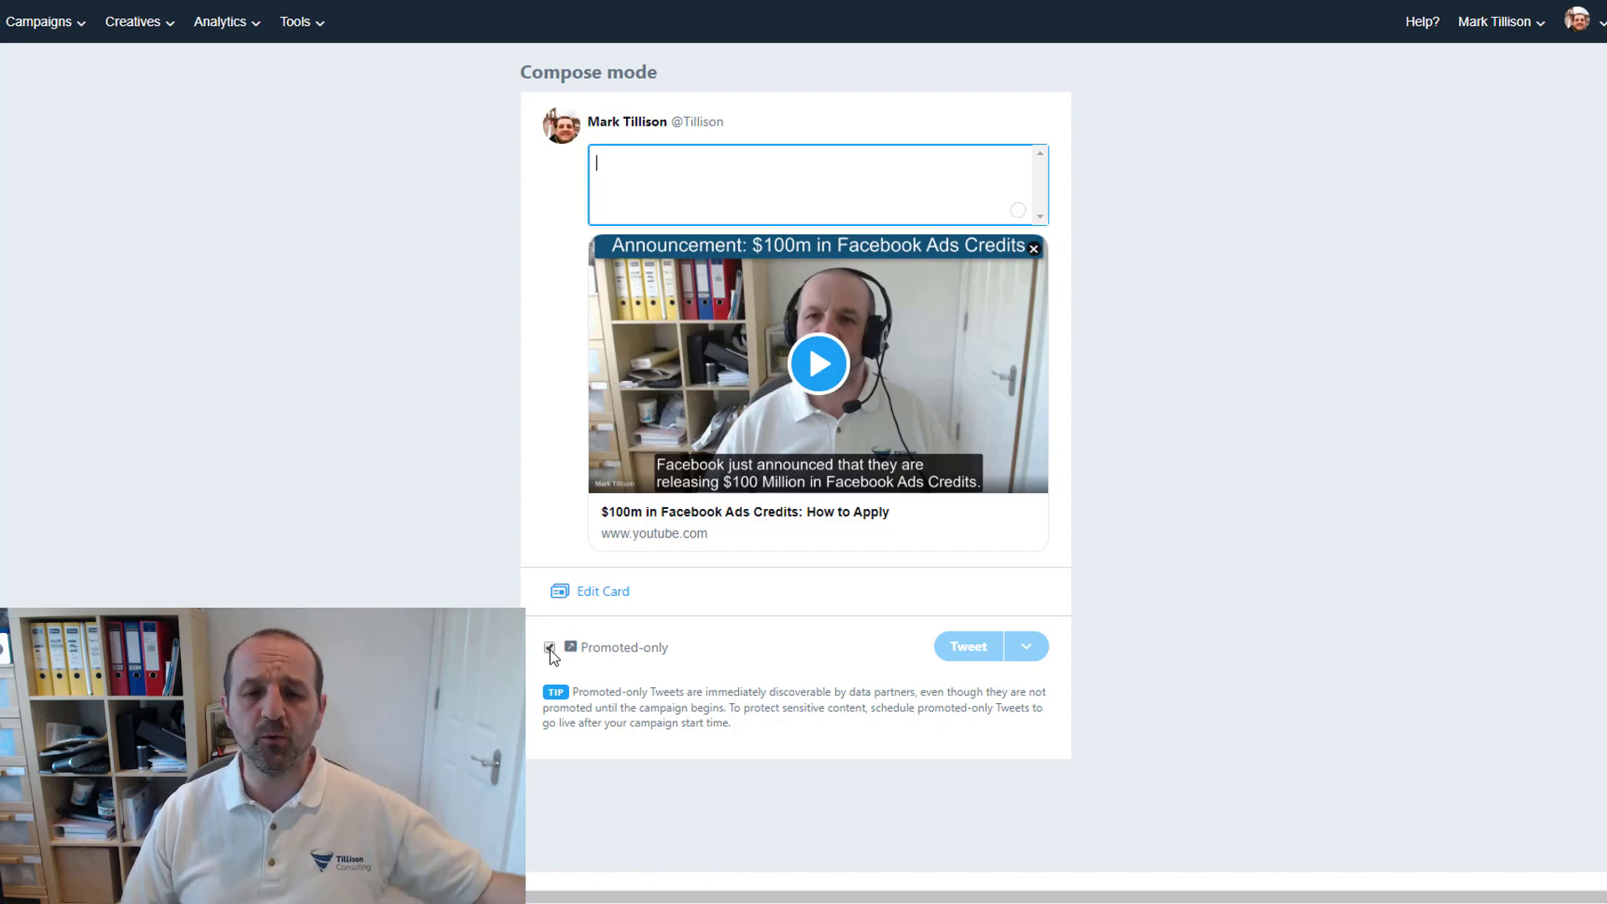
{"action": "left_click", "coordinate": [549, 648]}
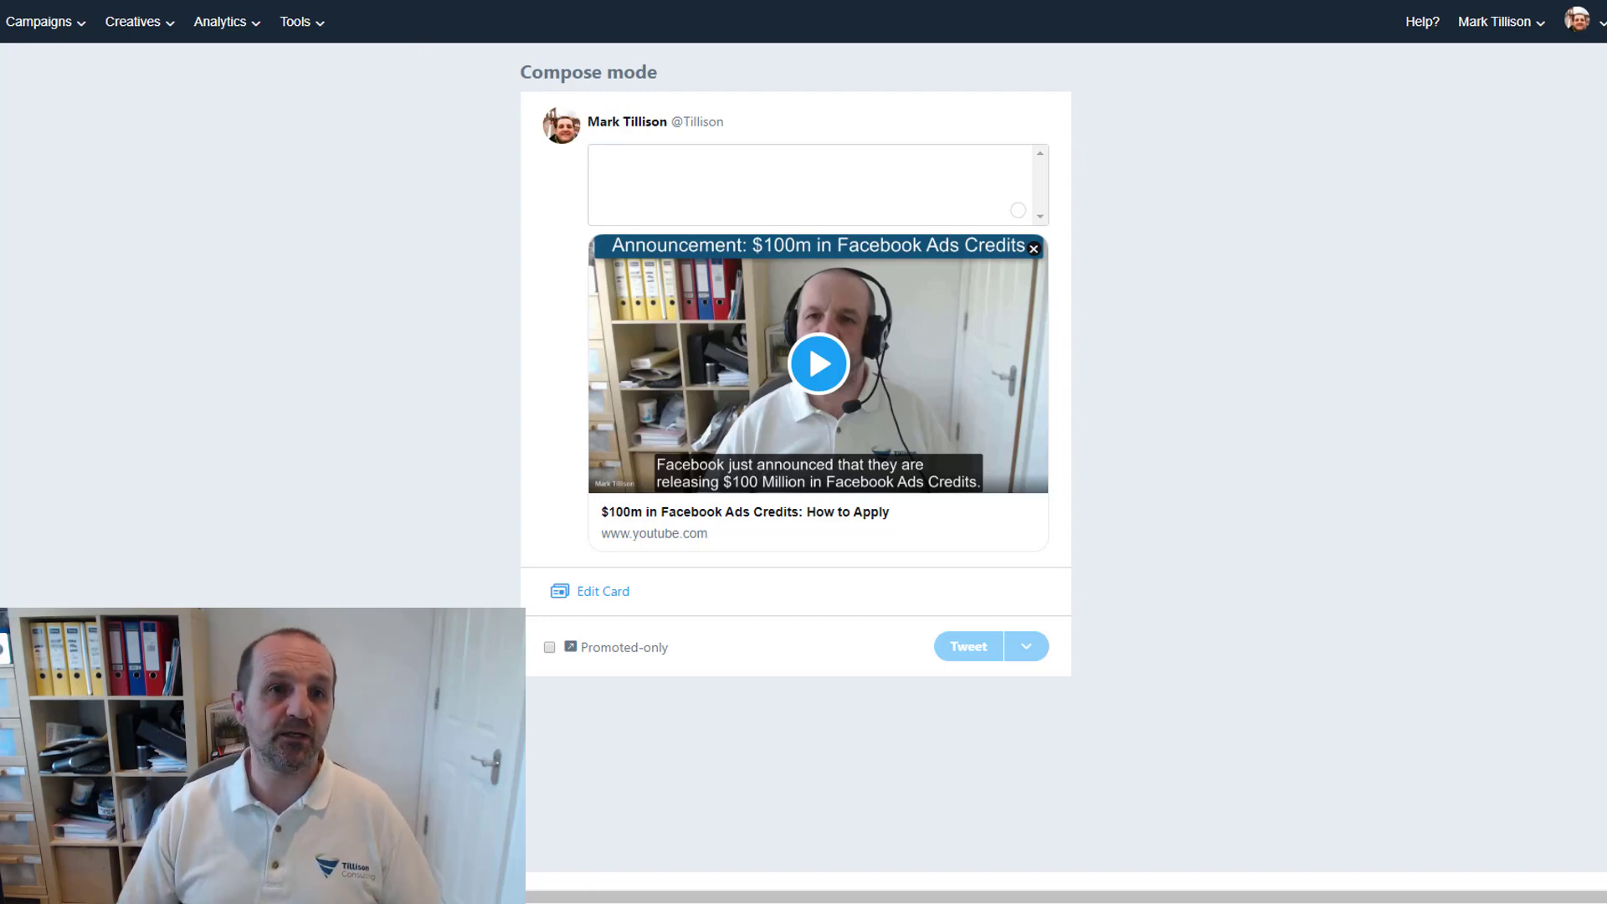
{"action": "left_click", "coordinate": [228, 103]}
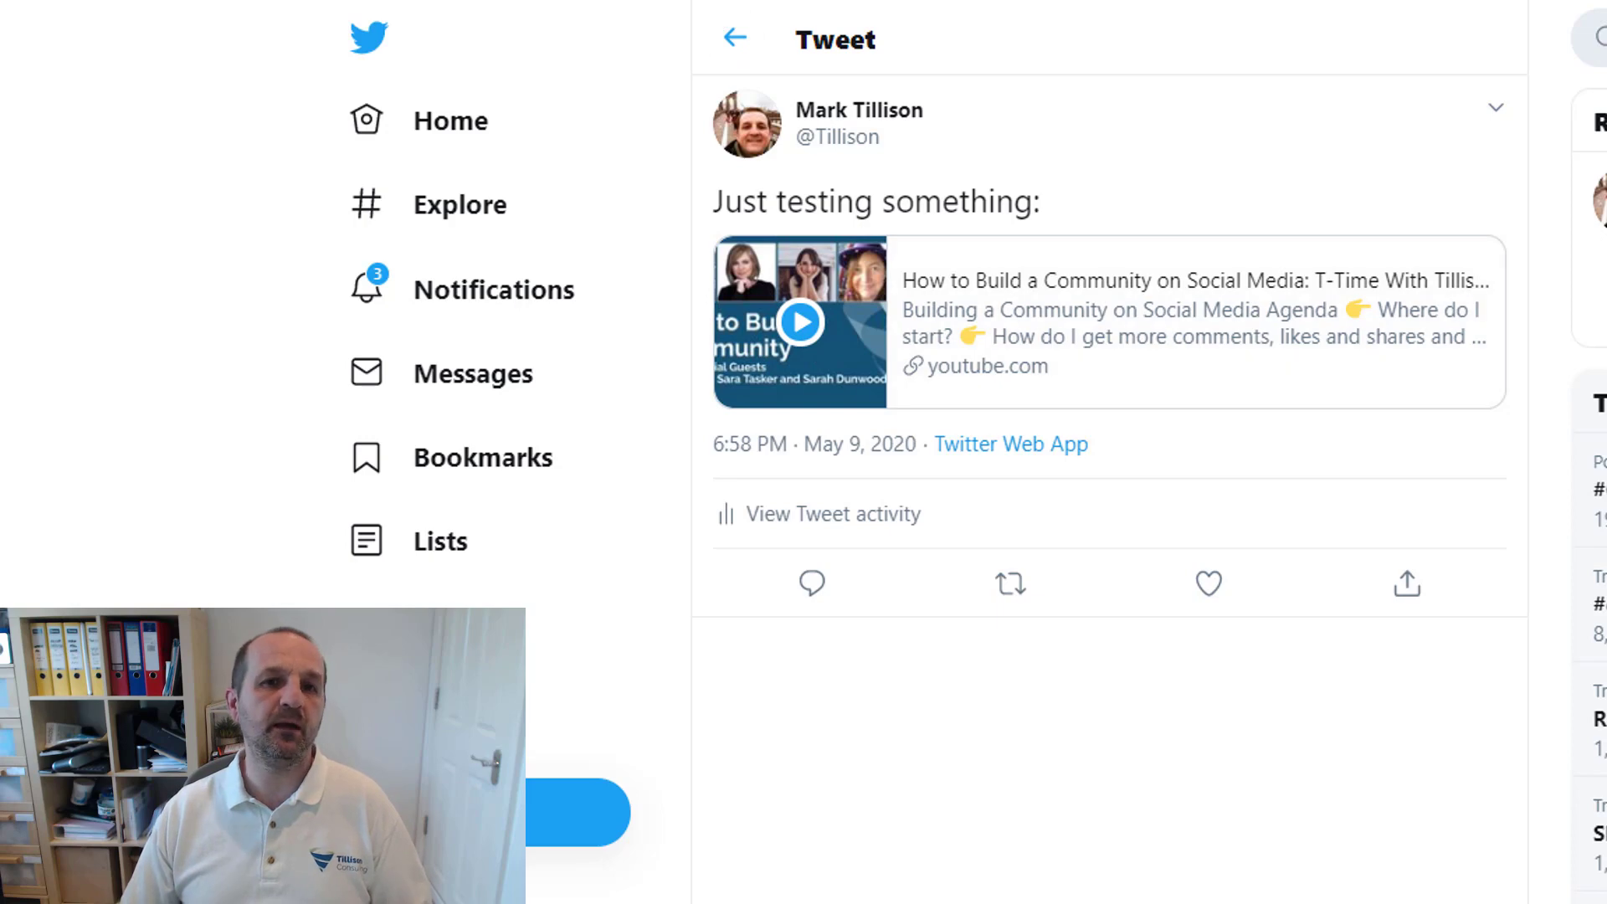
Step: Switch to the browser tab with the 'Testing with a Twitter Video card:' tweet
{"action": "left_click", "coordinate": [637, 0]}
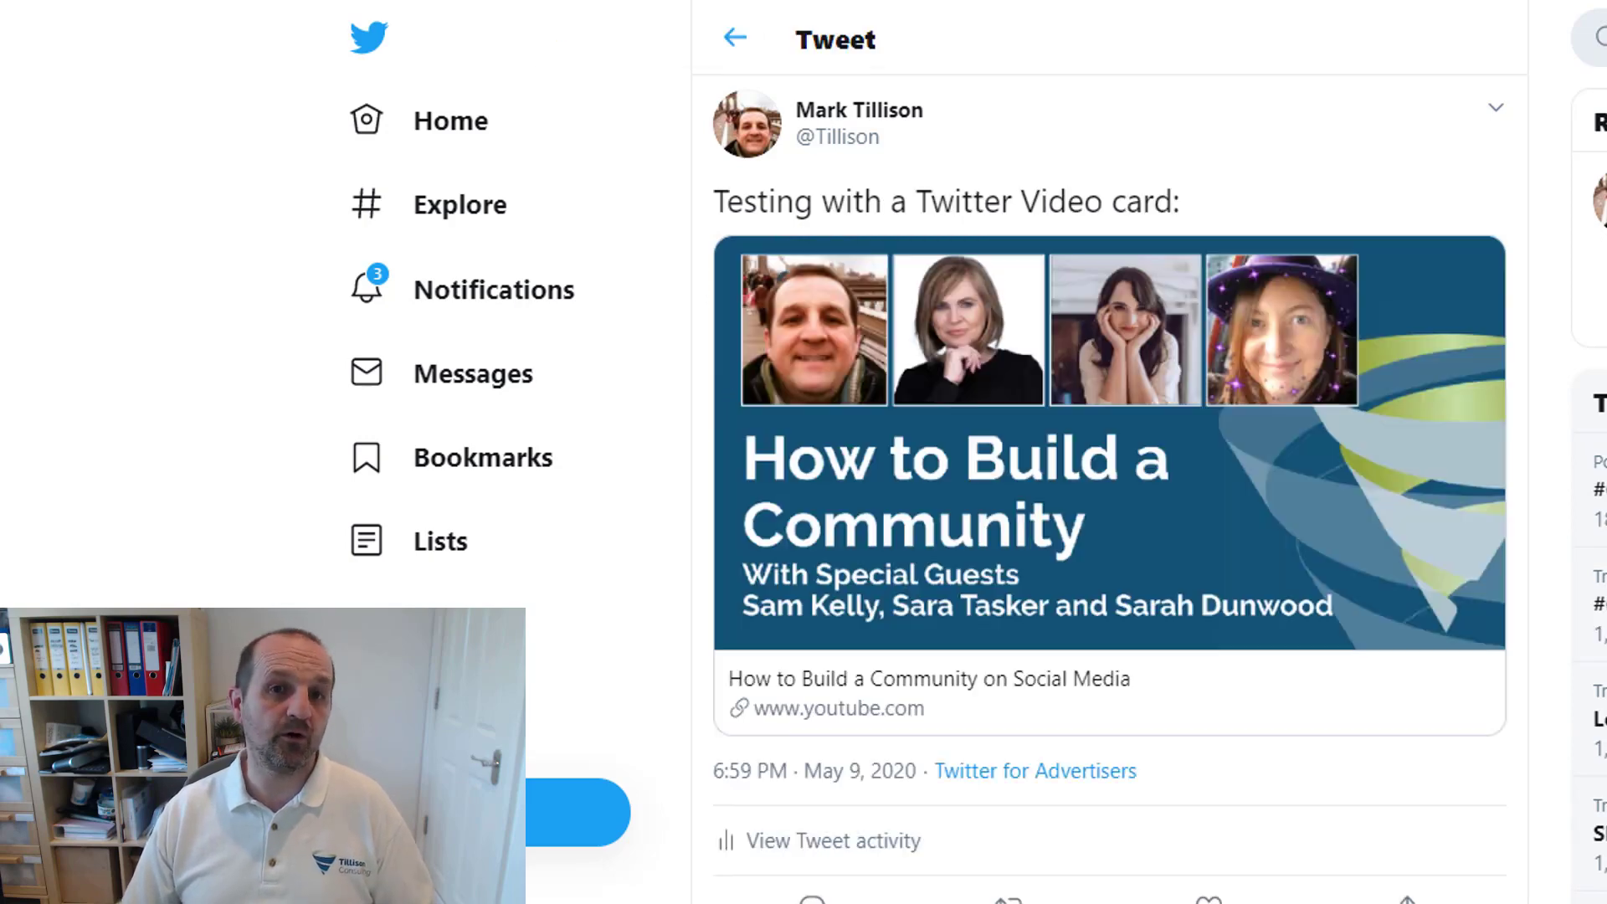